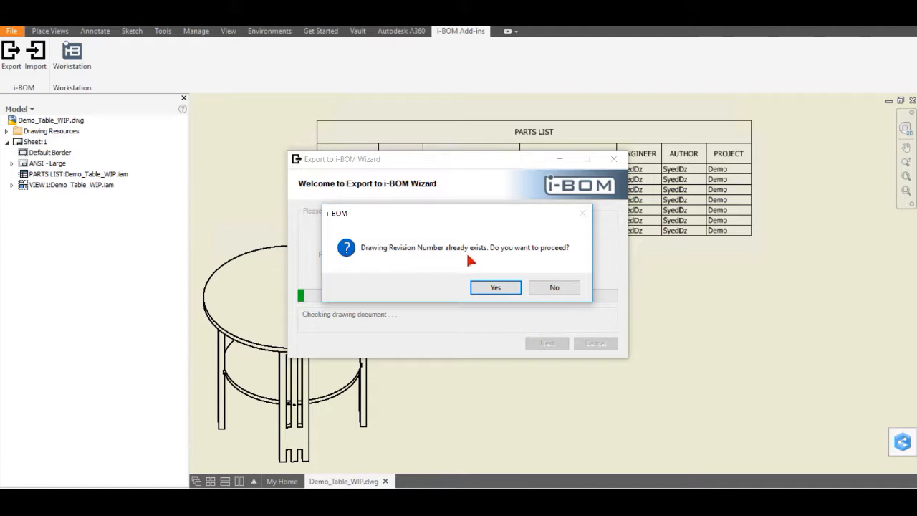
Decline proceeding with the existing revision number and export Demo_Table_WIP.dwg to i-BOM under revision number R00011
click(551, 290)
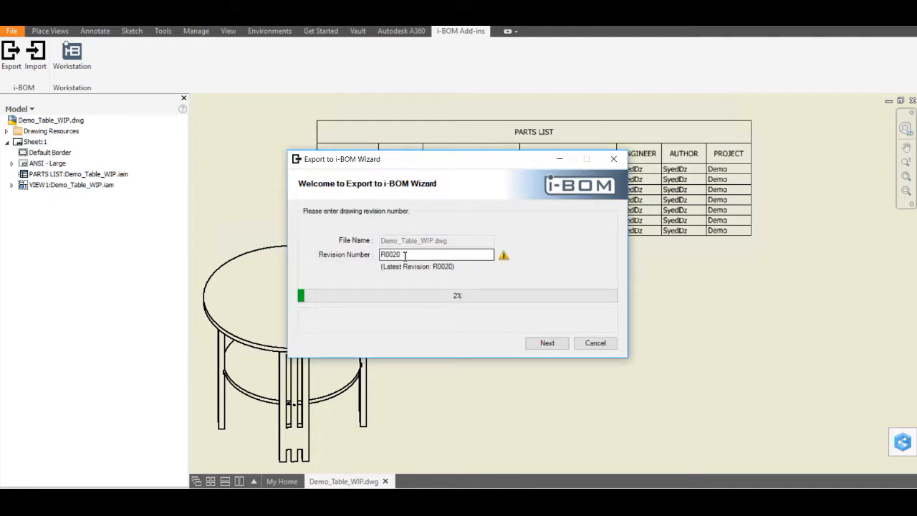
drag(401, 255, 388, 255)
text(00011)
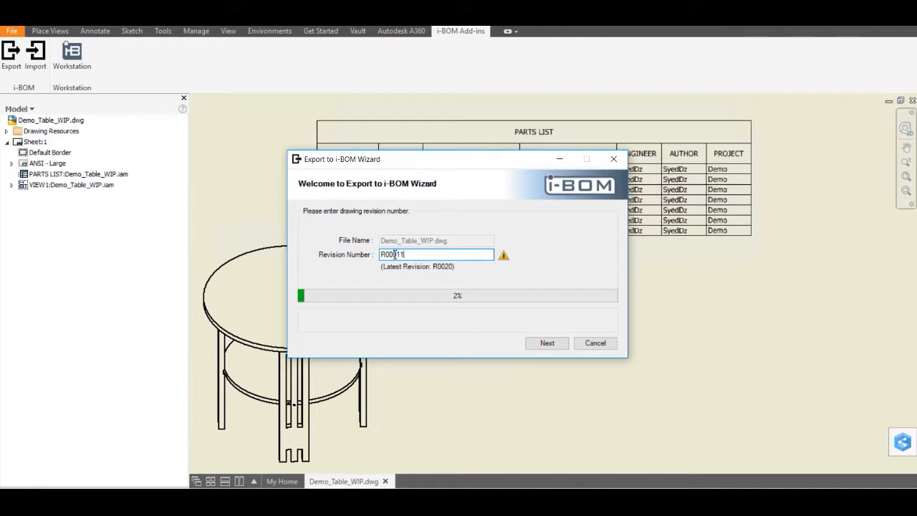
click(547, 342)
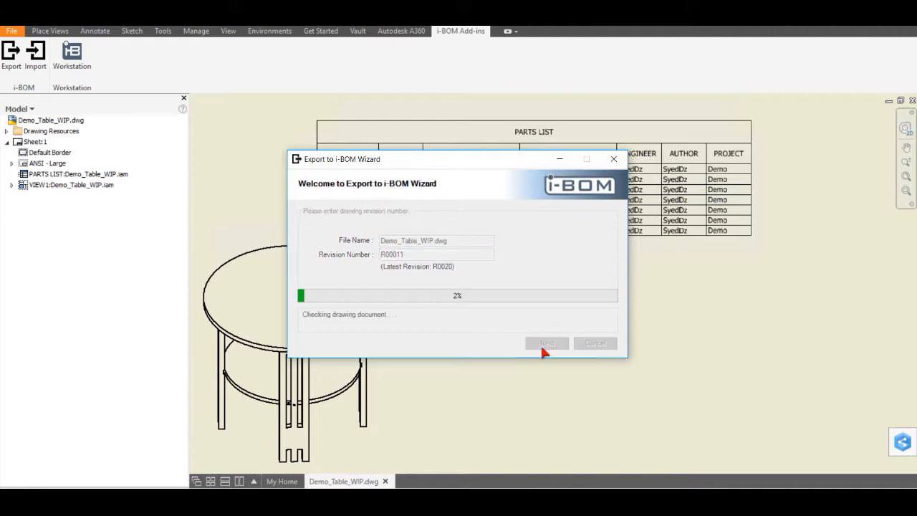
click(516, 289)
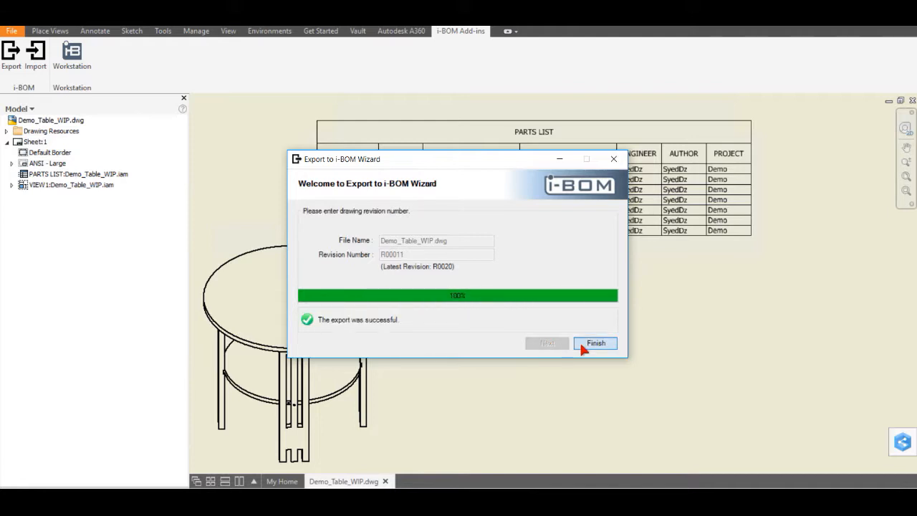
click(603, 346)
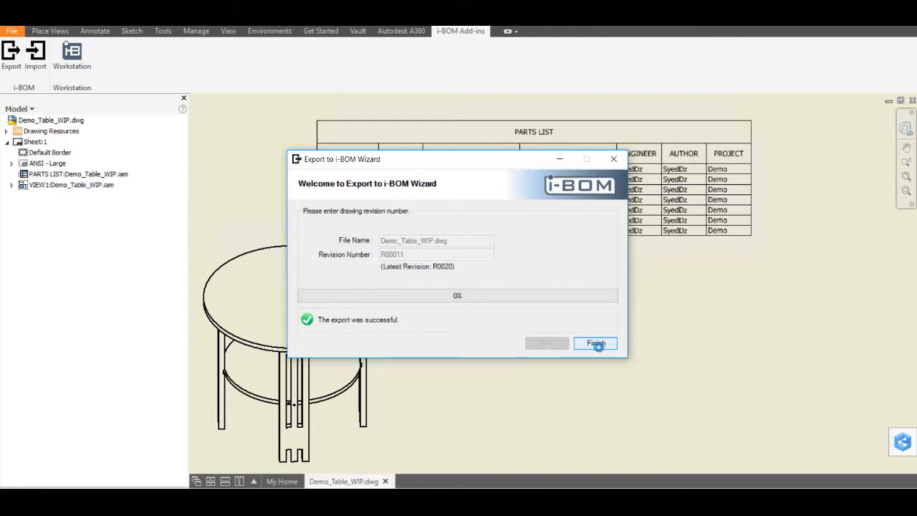
click(598, 344)
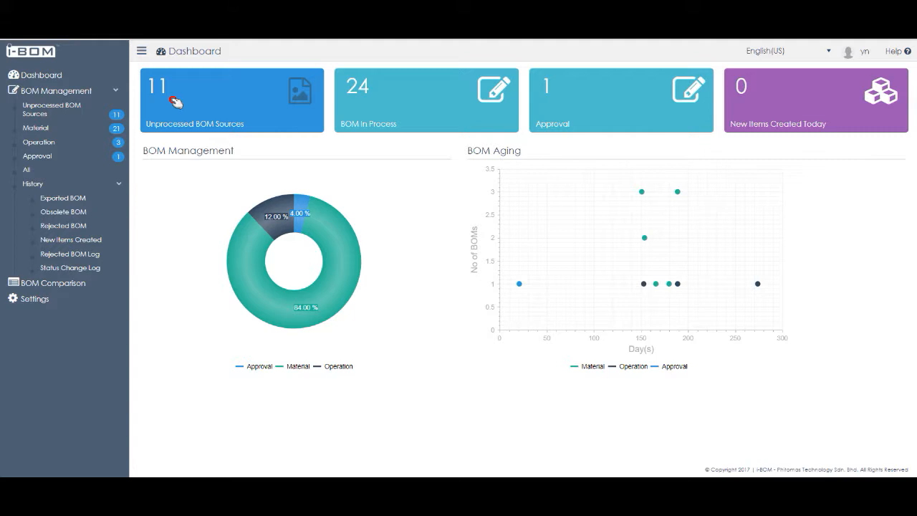
In the i-BOM web workstation, open the unprocessed BOM source Demo_Table_WIP.dwg with revision R00011 and process it to the Material stage
click(174, 101)
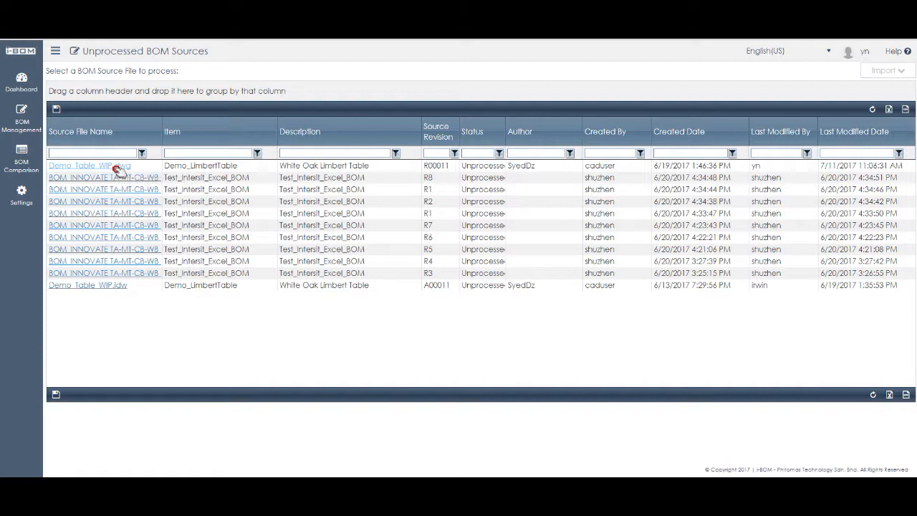
click(117, 166)
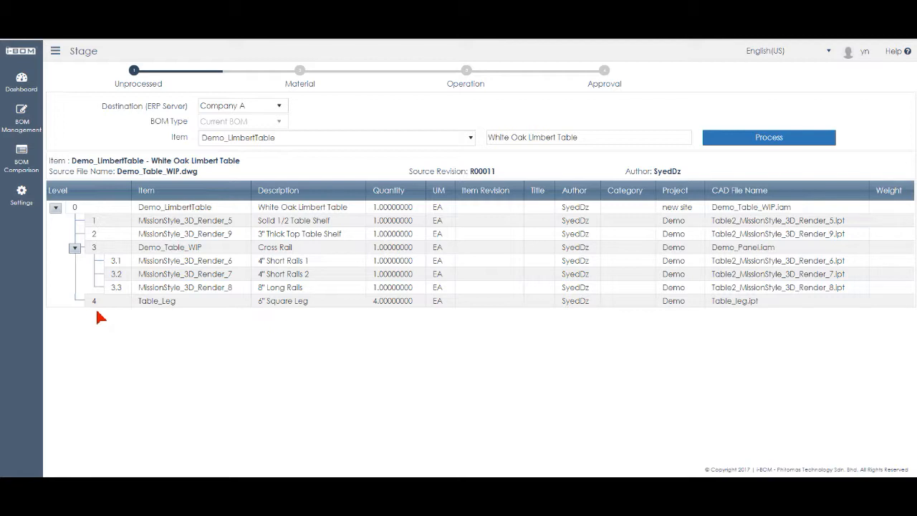
click(736, 141)
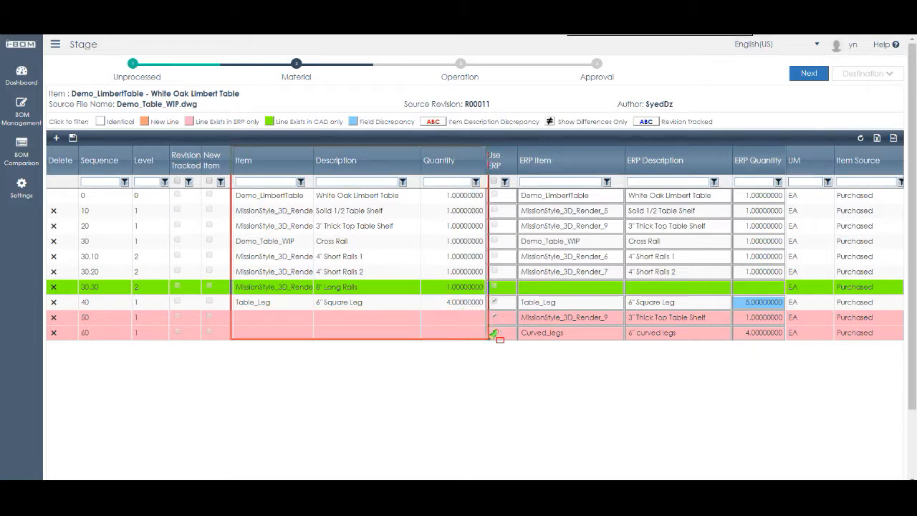
mouse_move(518, 145)
mouse_down()
mouse_move(749, 343)
mouse_move(789, 339)
mouse_up()
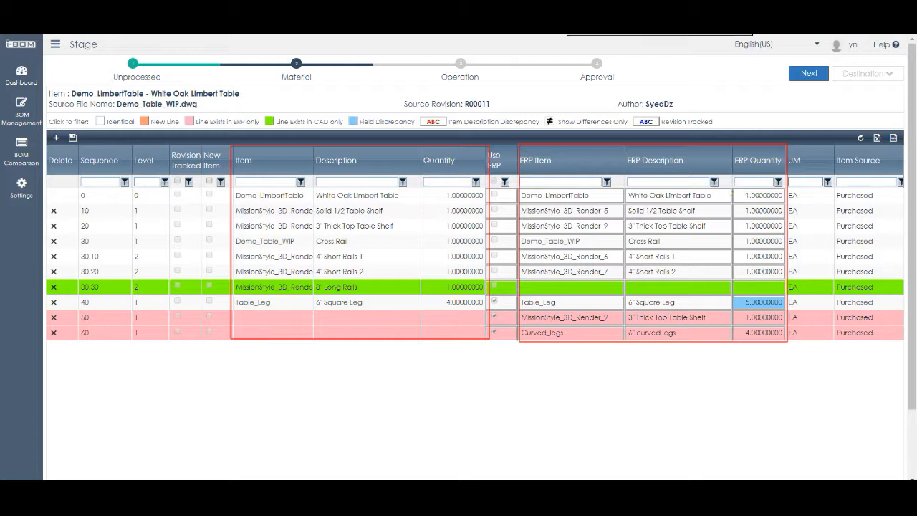
click(752, 36)
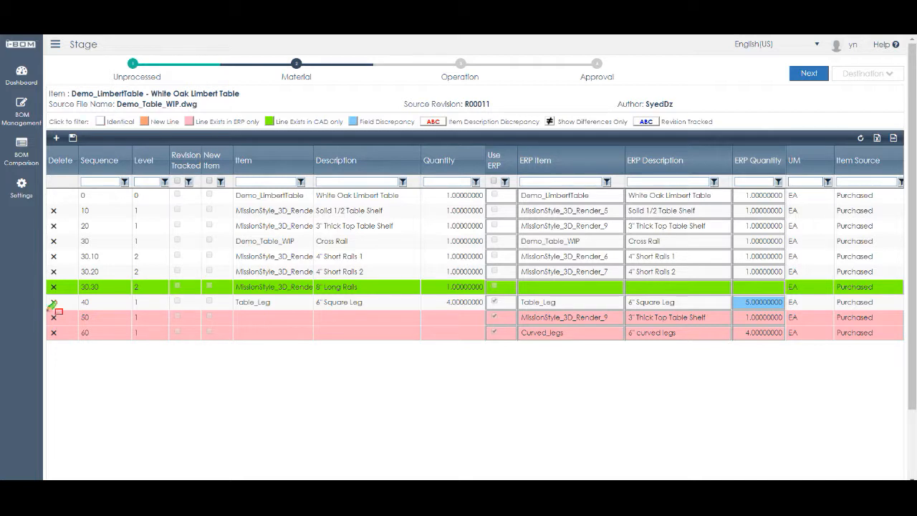
mouse_move(46, 309)
mouse_down()
mouse_move(549, 315)
mouse_move(906, 339)
mouse_up()
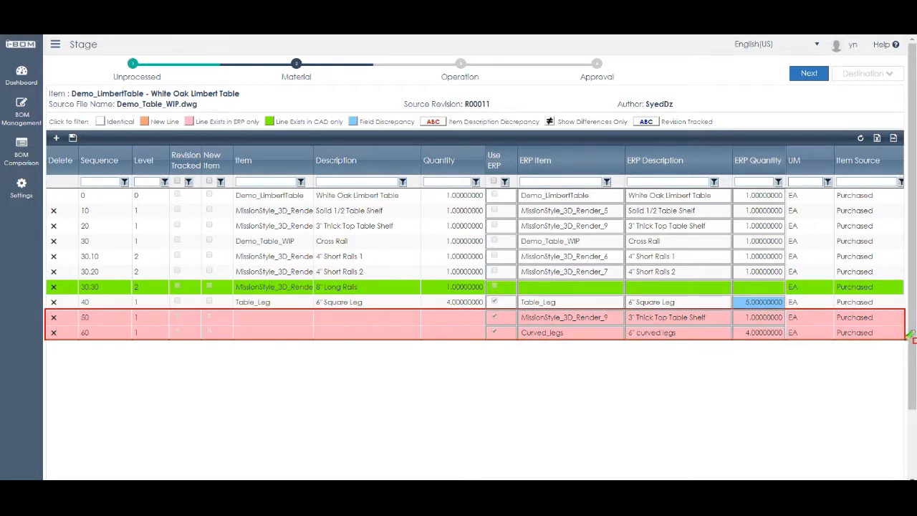
drag(177, 114, 267, 129)
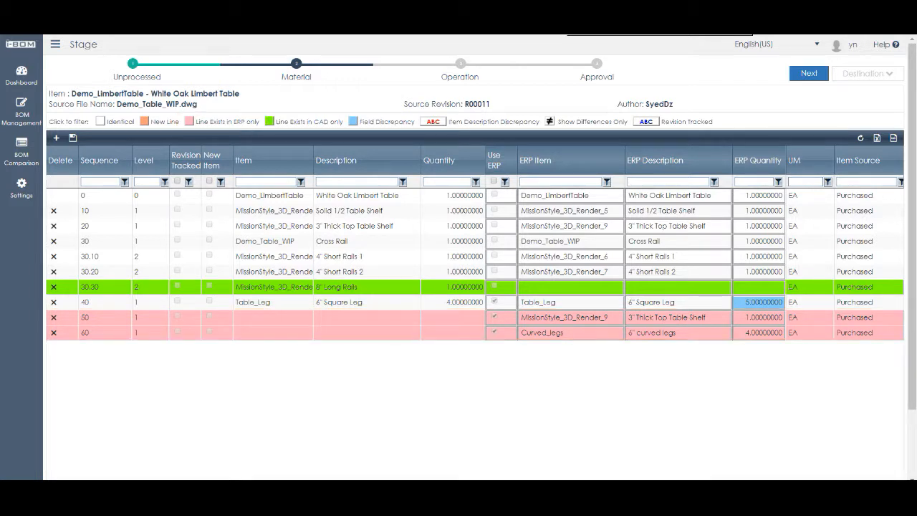
drag(43, 280, 903, 294)
drag(263, 113, 346, 129)
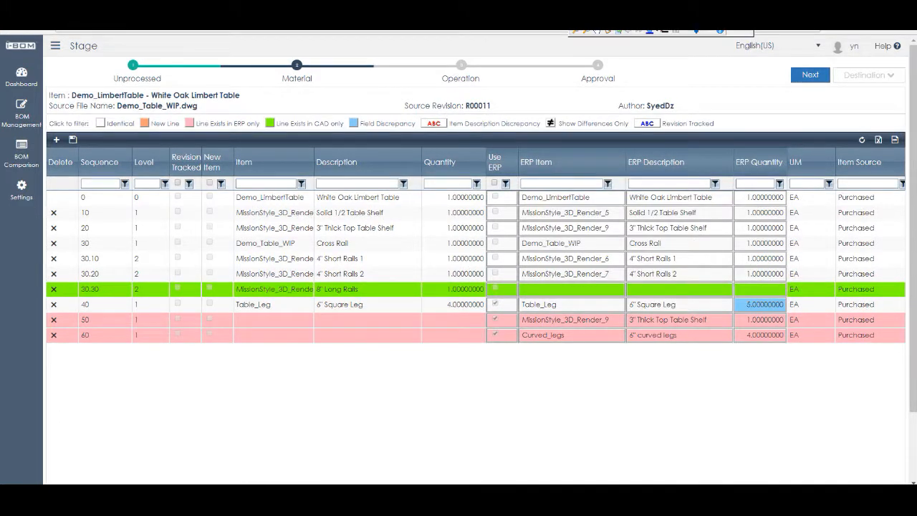
click(659, 32)
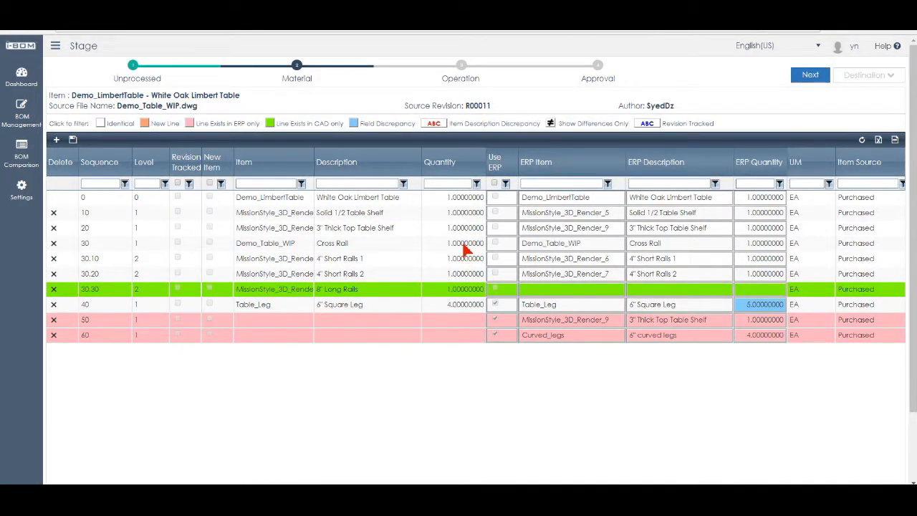
mouse_move(438, 294)
mouse_down()
mouse_move(437, 308)
mouse_move(489, 301)
mouse_up()
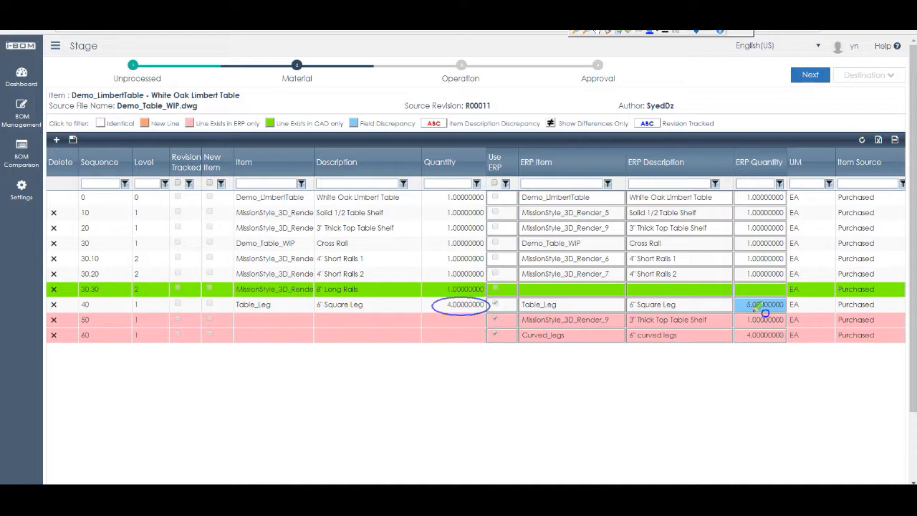
mouse_move(735, 295)
mouse_down()
mouse_move(749, 313)
mouse_move(797, 314)
mouse_up()
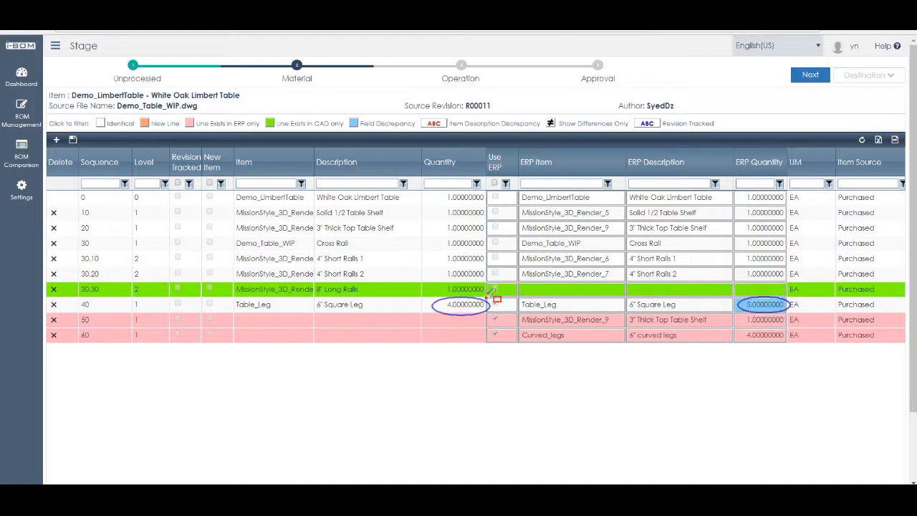
drag(486, 297, 524, 340)
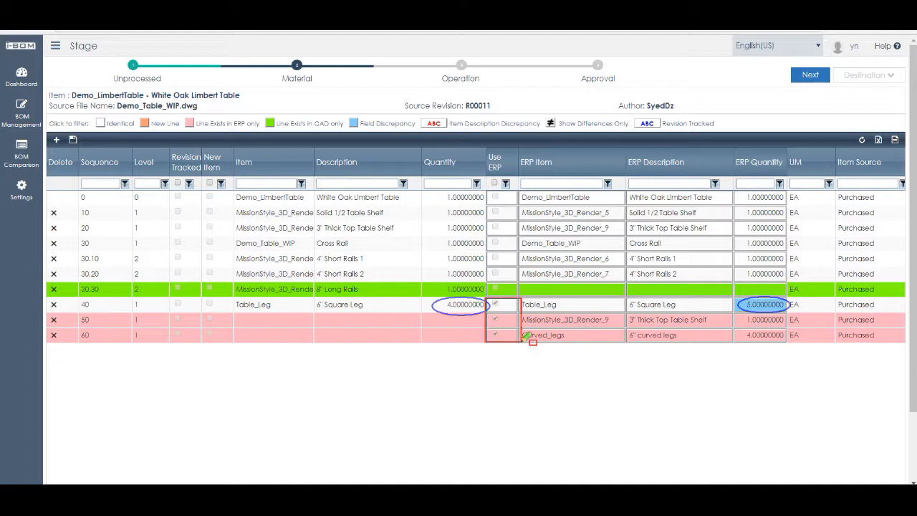
mouse_move(524, 339)
mouse_down()
mouse_move(638, 349)
mouse_move(790, 343)
mouse_up()
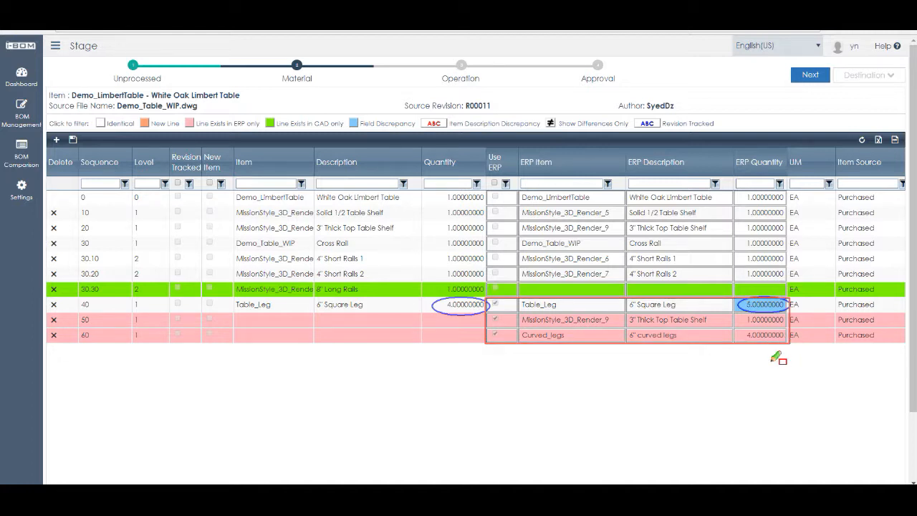
mouse_move(525, 293)
mouse_down()
mouse_move(505, 208)
mouse_move(488, 186)
mouse_move(236, 189)
mouse_up()
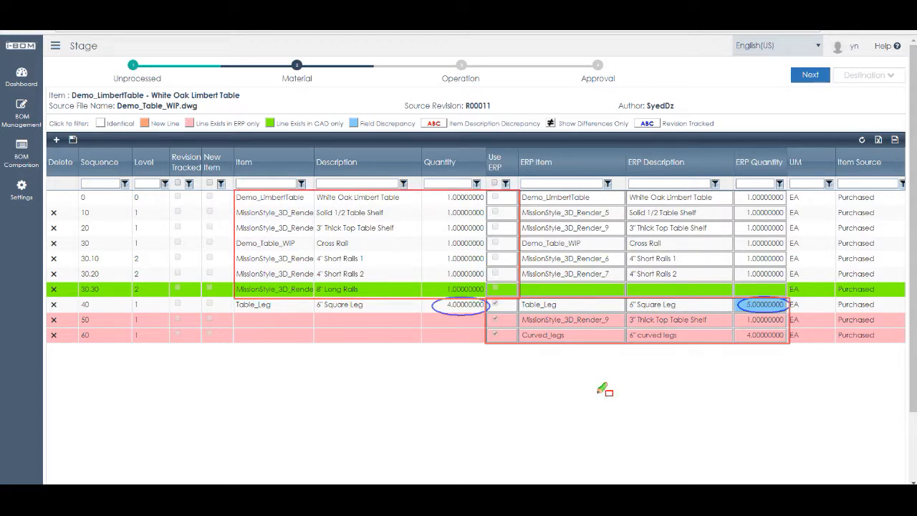
key(Escape)
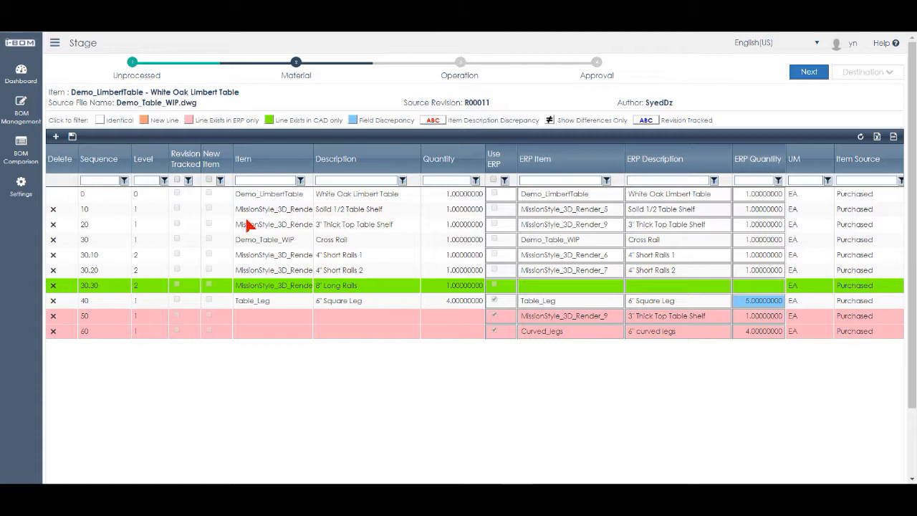
Add a new BOM line with sequence 70 and assign it the item GL-10000 (Glue)
click(56, 137)
click(81, 194)
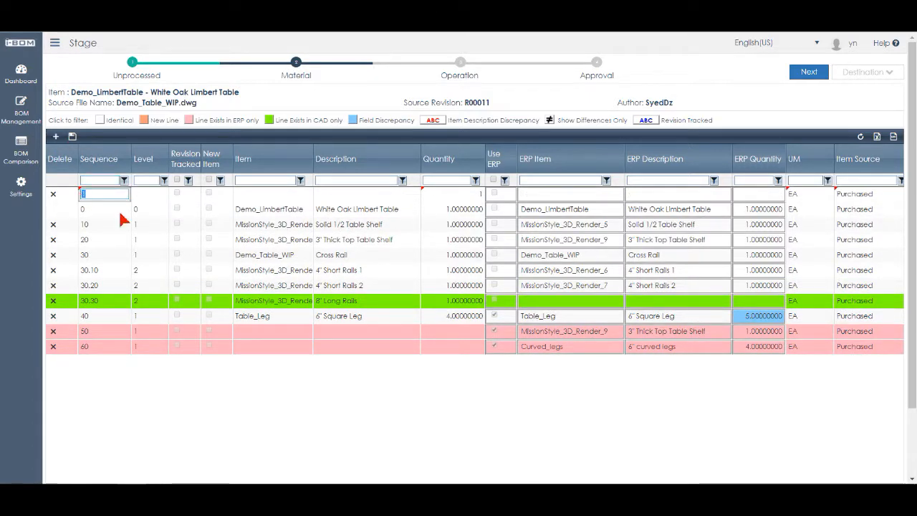
text(70)
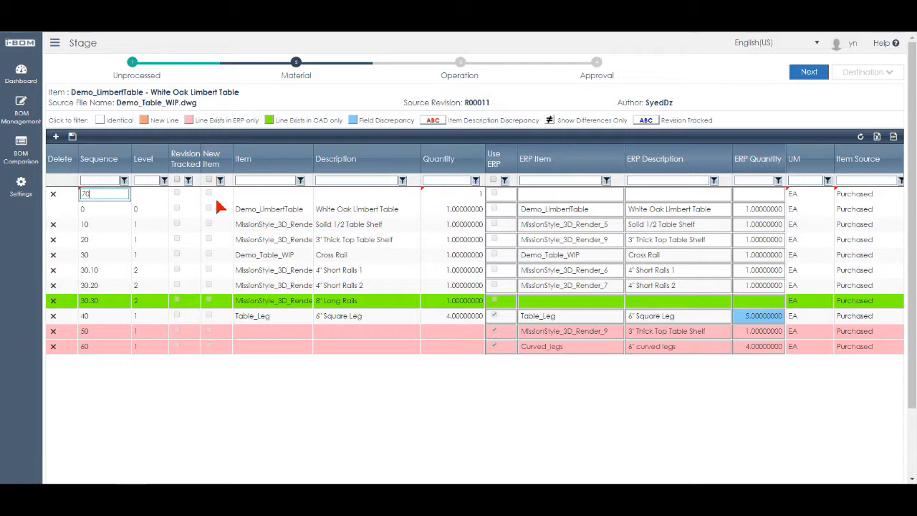
click(254, 195)
click(292, 152)
scroll(297, 162, up, 1)
click(305, 194)
text(GL-10000)
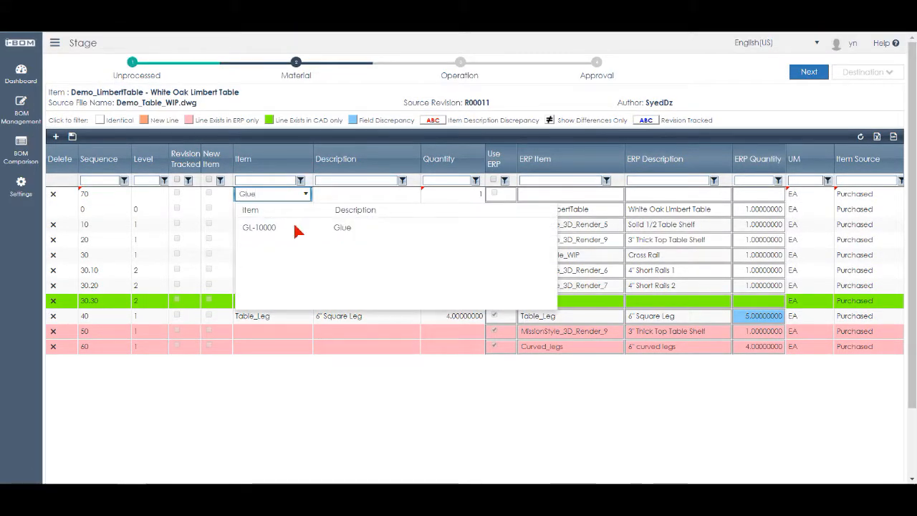
click(295, 227)
Set the glue line's quantity to 2 and save the BOM changes
click(431, 195)
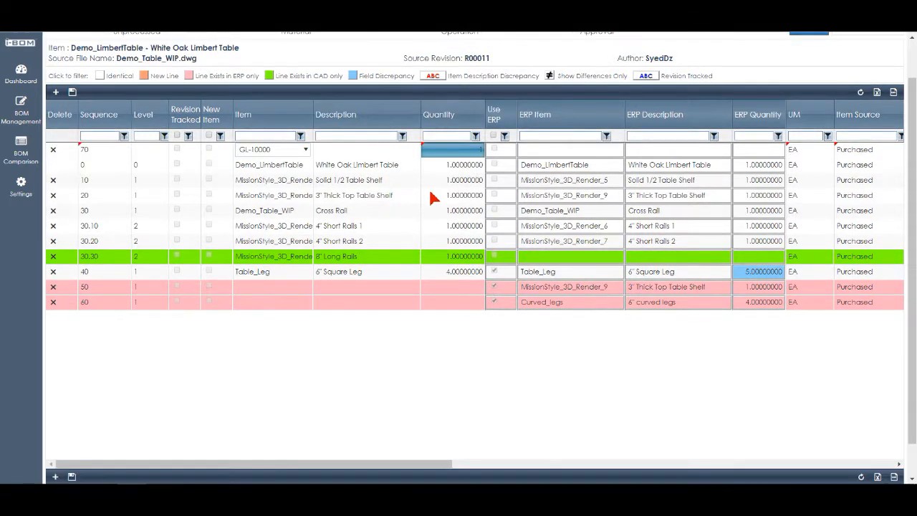
click(461, 152)
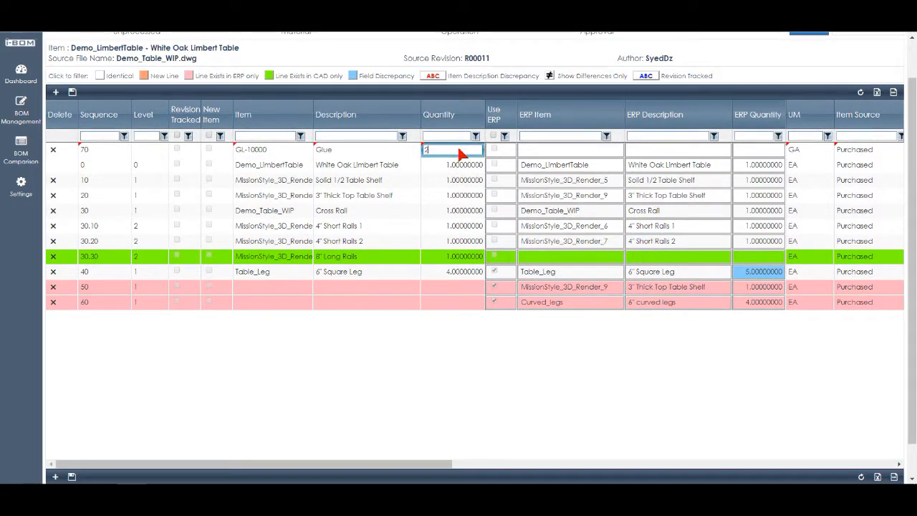
click(71, 92)
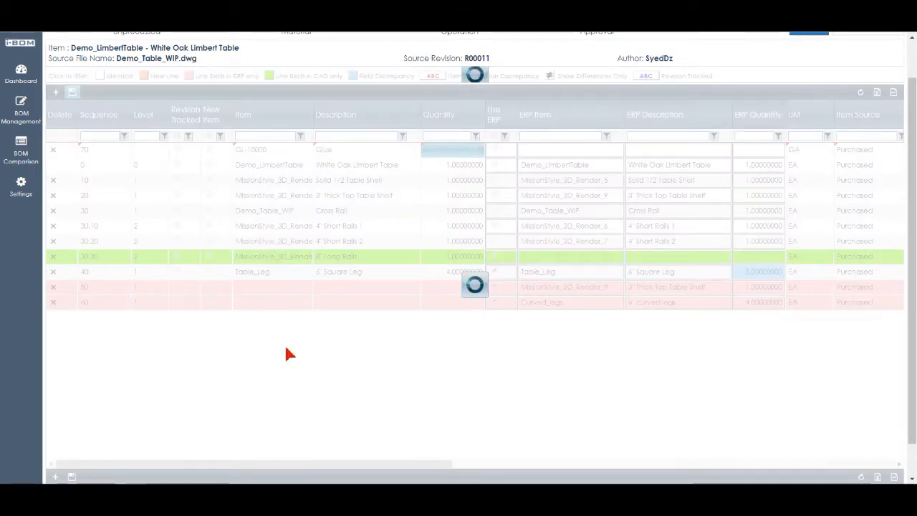
scroll(425, 328, up, 2)
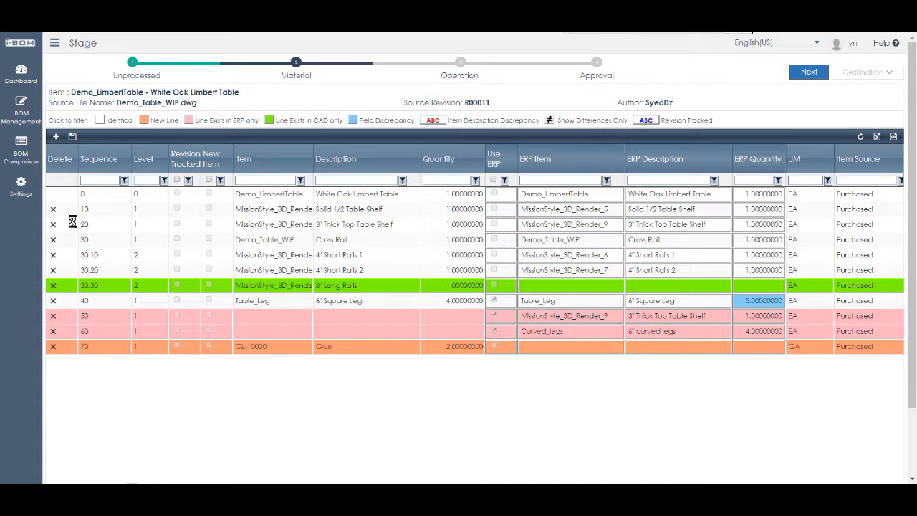
Delete the duplicate ERP-only table shelf line at sequence 50 and save the BOM
drag(75, 217, 487, 232)
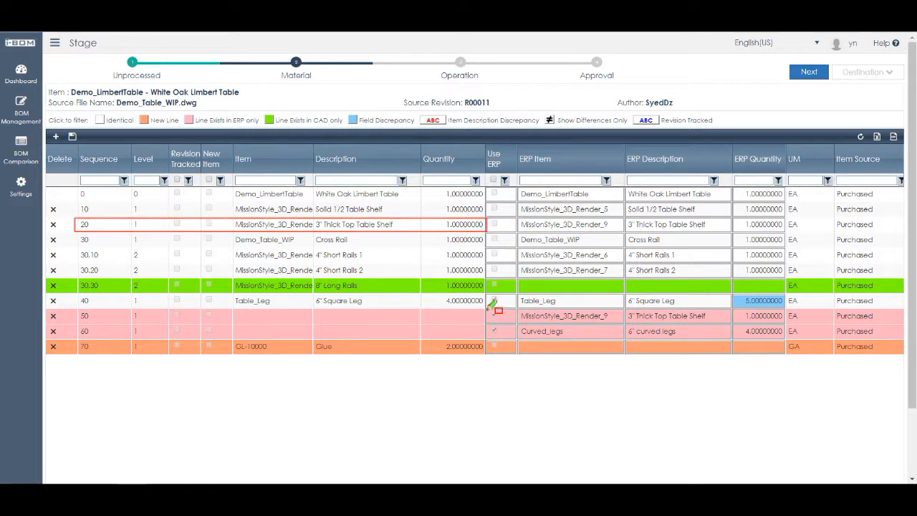
mouse_move(486, 310)
mouse_down()
mouse_move(782, 331)
mouse_move(786, 322)
mouse_up()
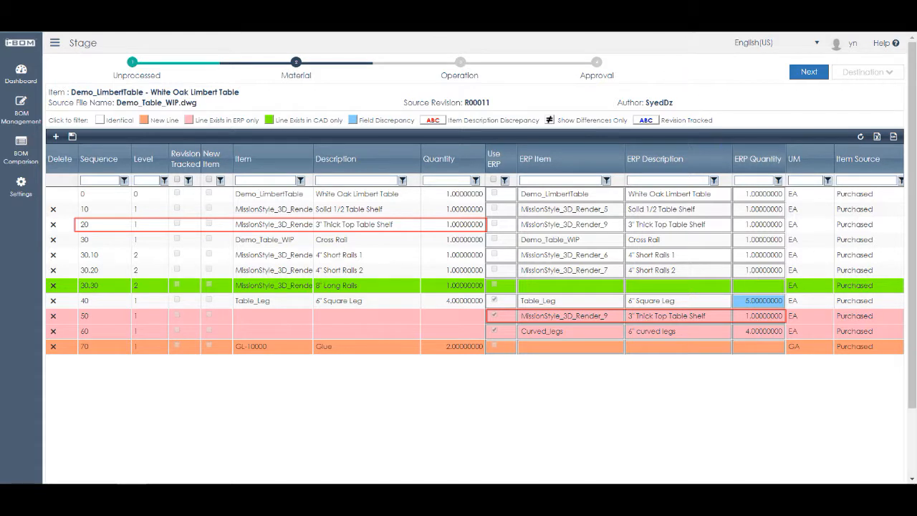
click(53, 316)
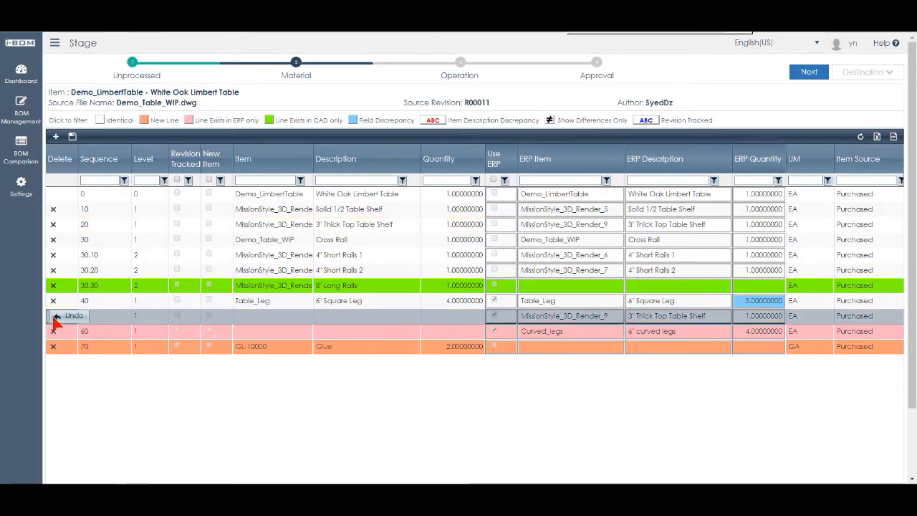
click(71, 136)
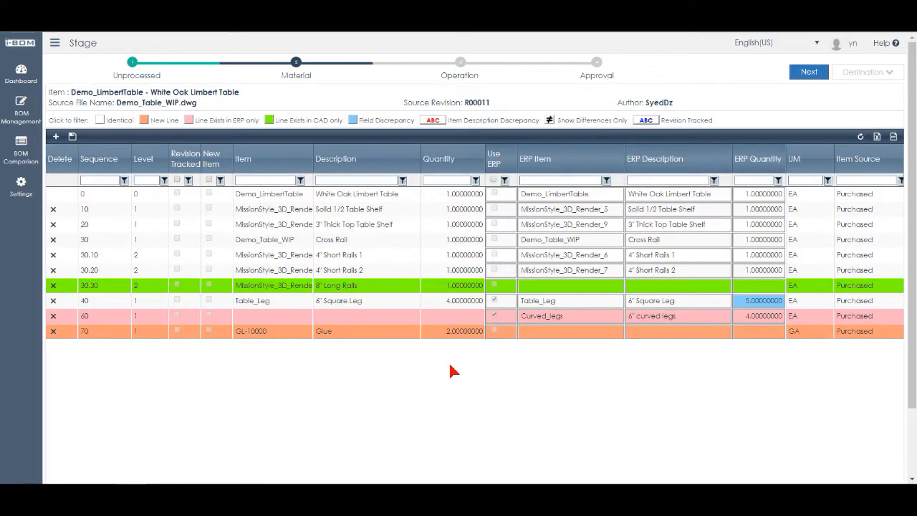
Set the quantity of the Solid 1/2 Table Shelf line at sequence 10 to 3
click(465, 209)
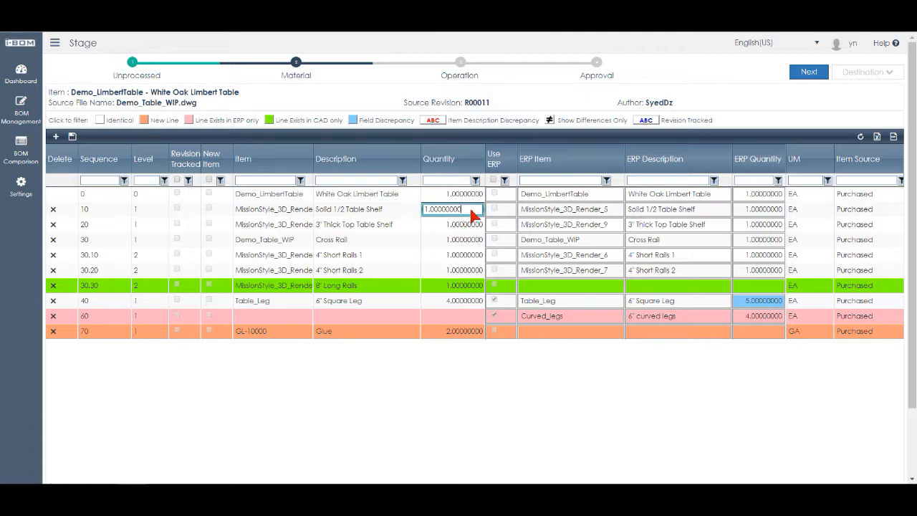
text(3)
click(447, 224)
scroll(448, 223, down, 1)
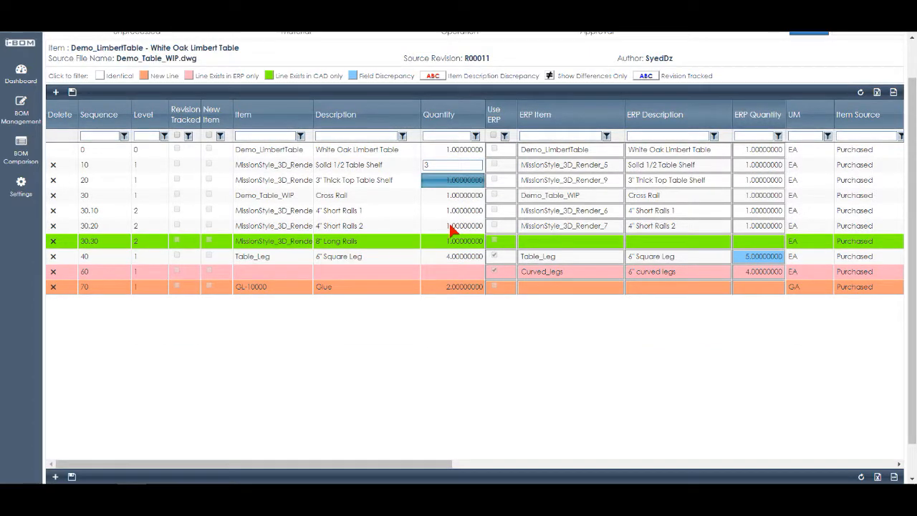
click(443, 182)
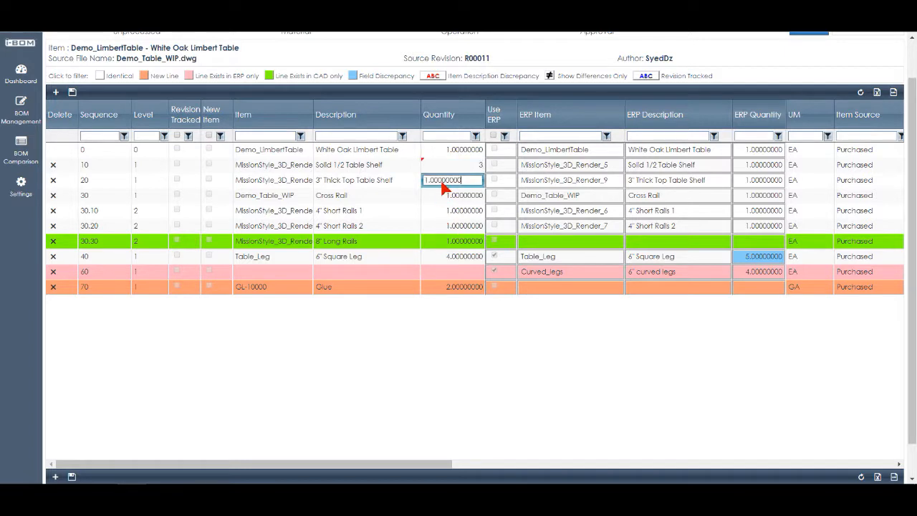
Enter Demo Project as the title of the sequence 10 table shelf line
drag(428, 464, 836, 458)
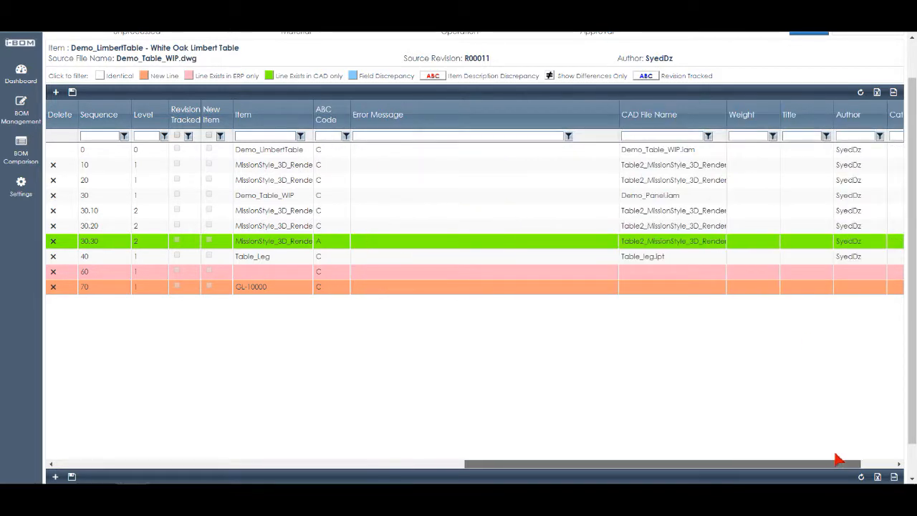
click(802, 166)
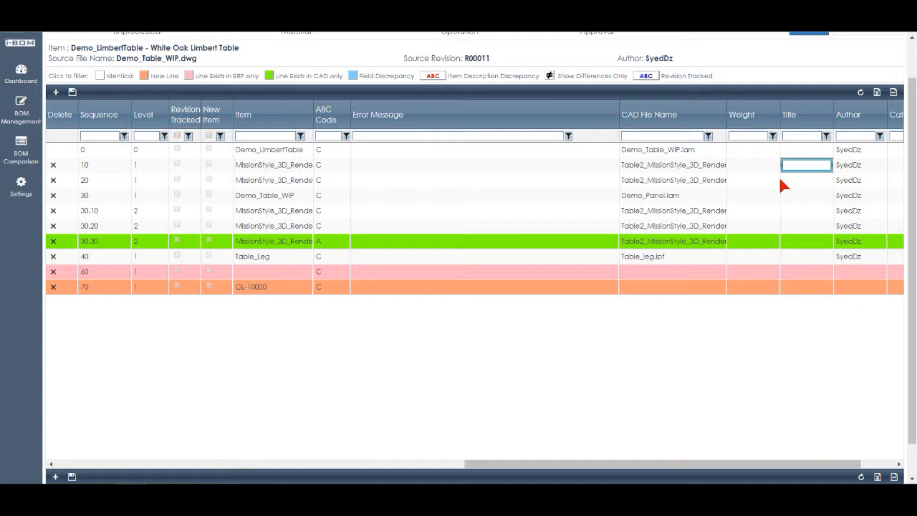
text(Demo)
Save the material line changes and advance the BOM to the Operation stage
click(72, 91)
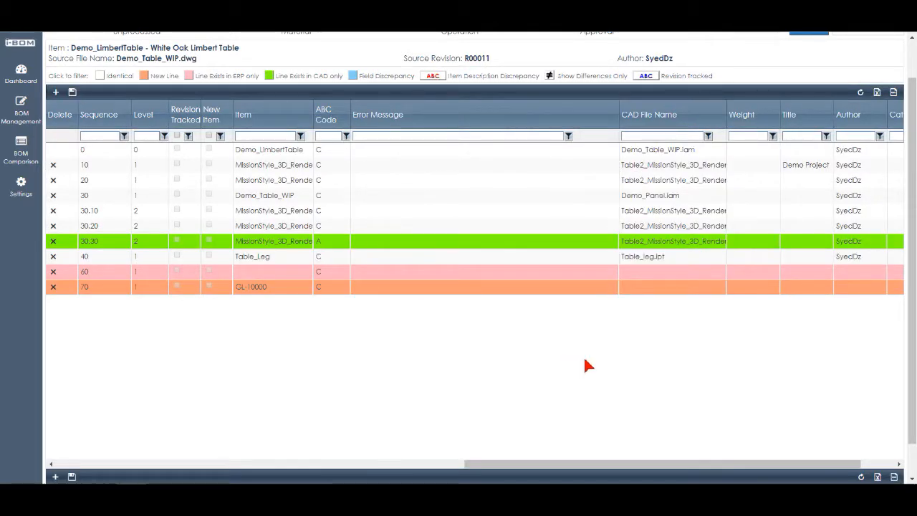
scroll(587, 365, up, 2)
click(815, 80)
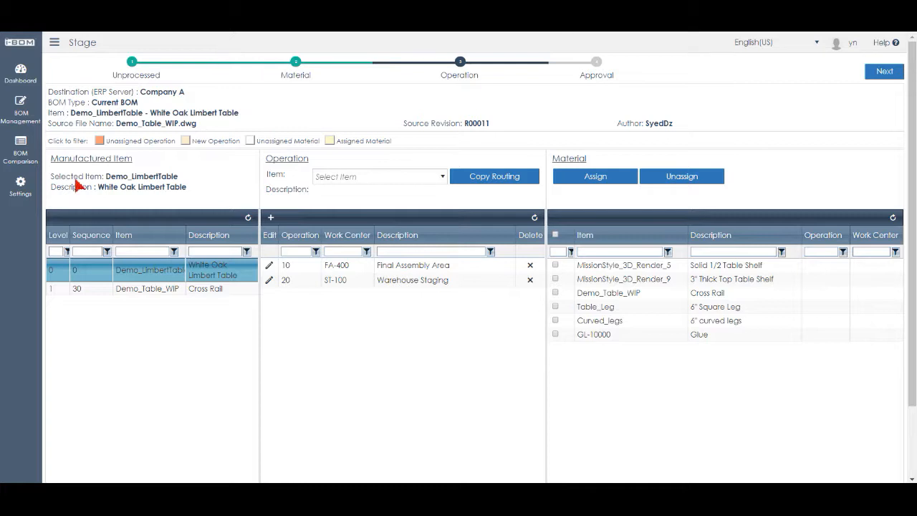
mouse_move(45, 149)
mouse_down()
mouse_move(66, 192)
mouse_move(172, 319)
mouse_move(258, 384)
mouse_up()
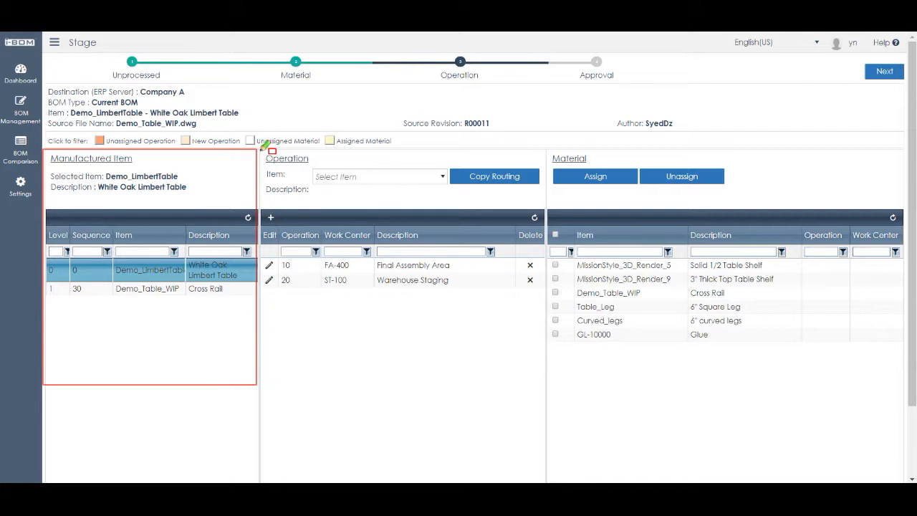
mouse_move(260, 147)
mouse_down()
mouse_move(461, 350)
mouse_move(546, 382)
mouse_up()
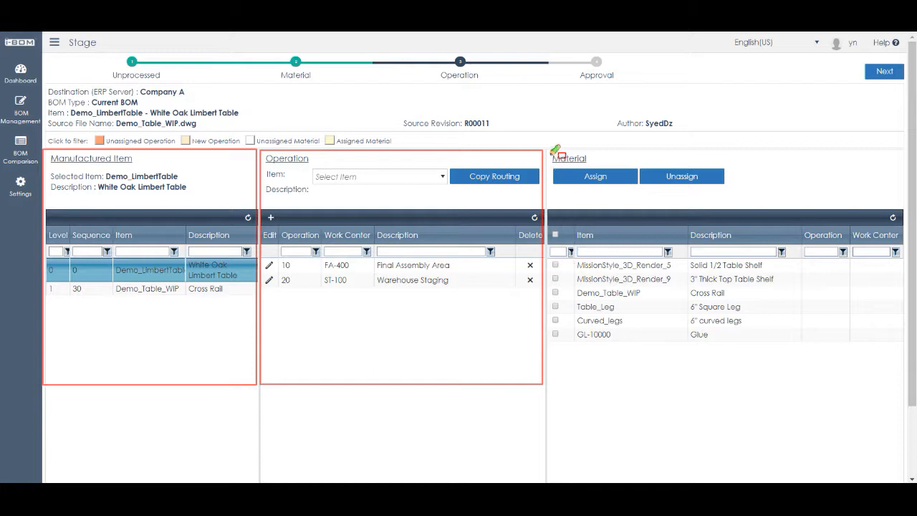
mouse_move(546, 150)
mouse_down()
mouse_move(680, 366)
mouse_move(869, 404)
mouse_move(903, 383)
mouse_up()
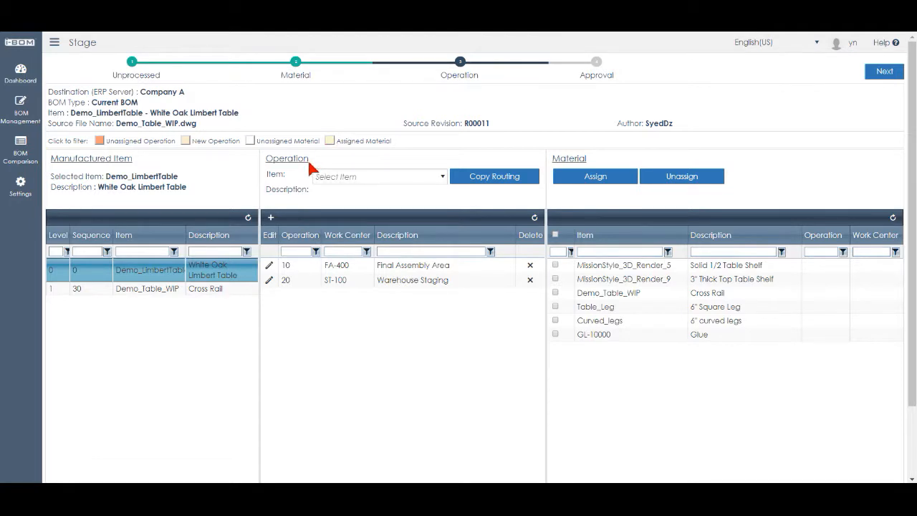
Add operation 30 with work center INS-20 (Inspection Center) to the Demo_LimbertTable item
click(272, 225)
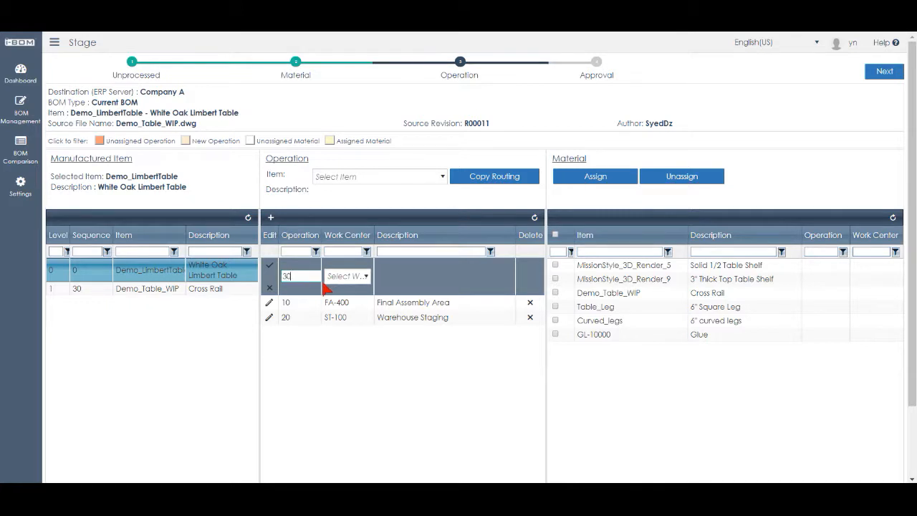
click(351, 277)
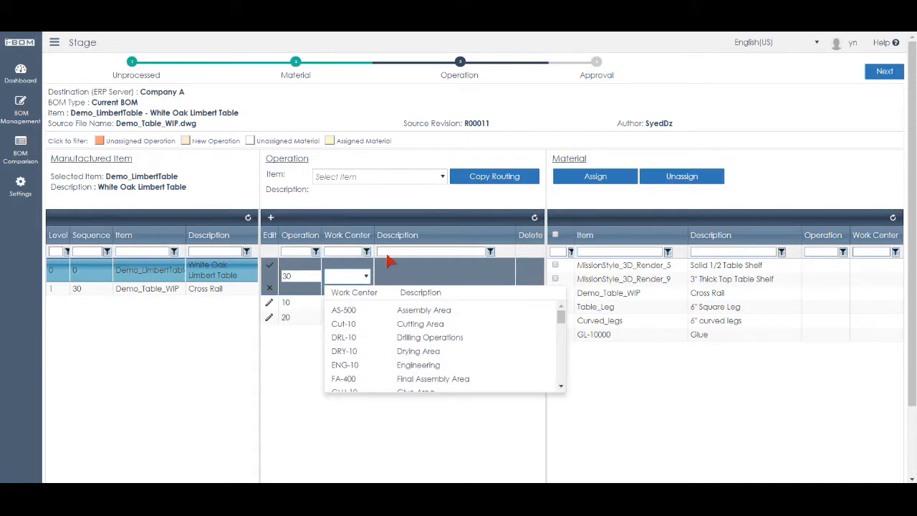
text(INS-10)
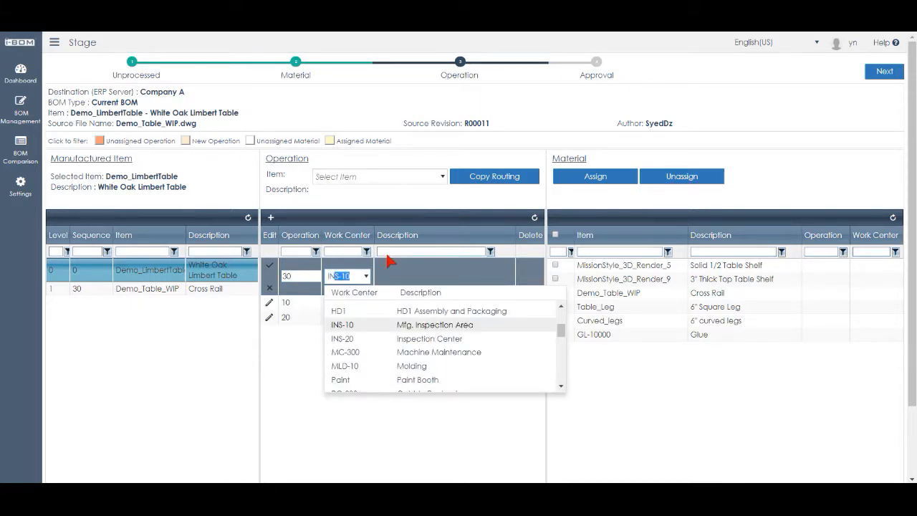
click(381, 339)
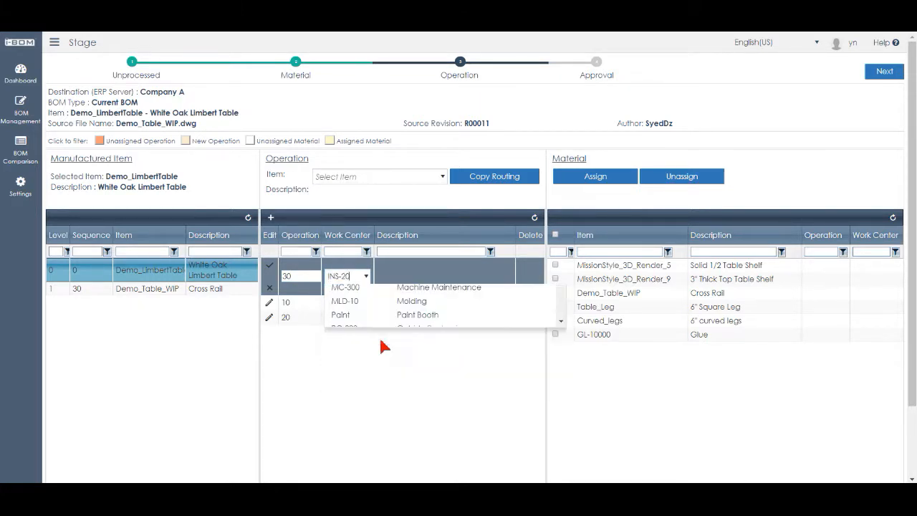
click(270, 265)
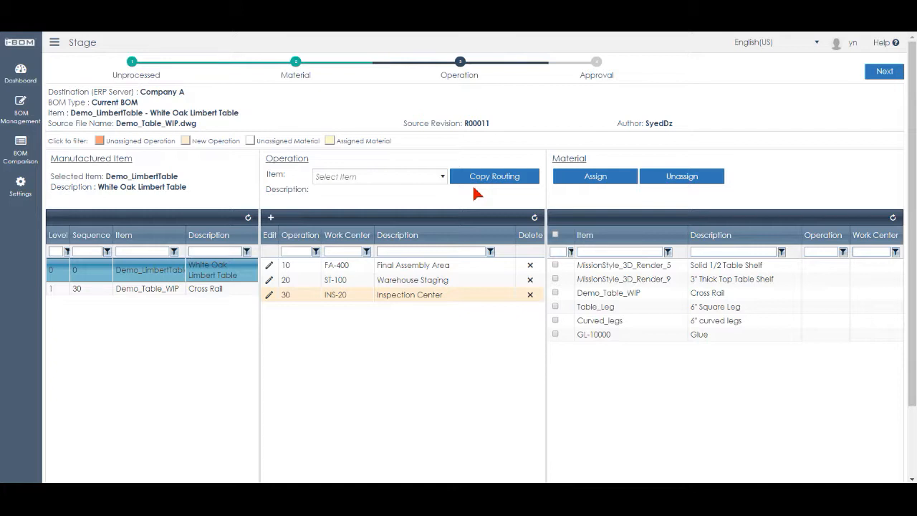
Copy the routing from item M-FA-95000 to Demo_LimbertTable, overwriting its existing operations
click(428, 176)
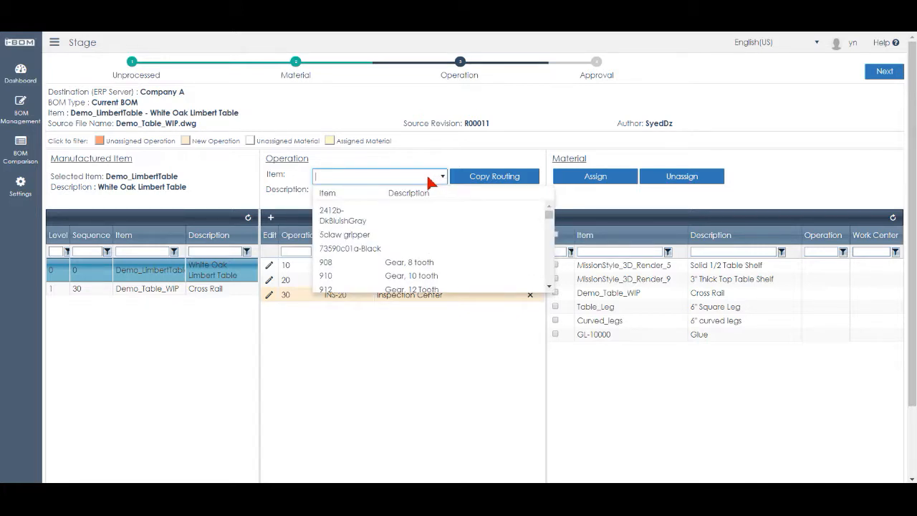
text(m-fa)
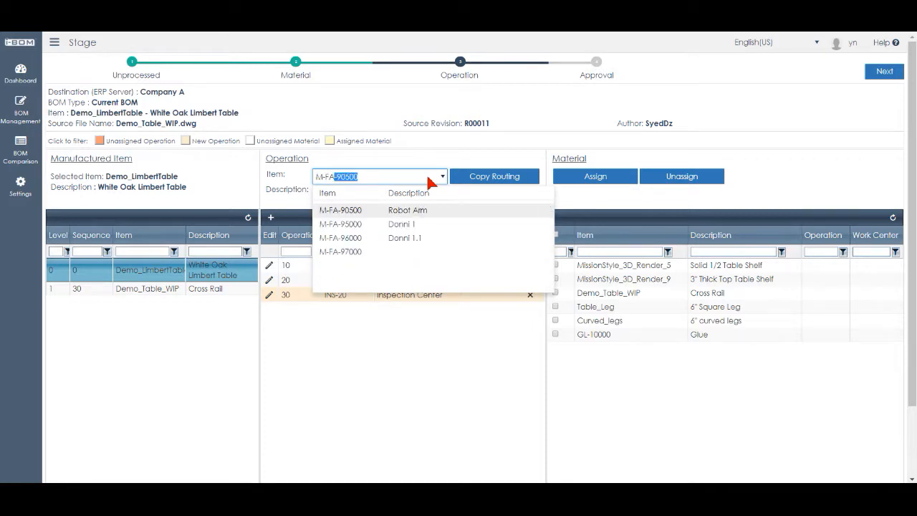
click(372, 224)
click(478, 176)
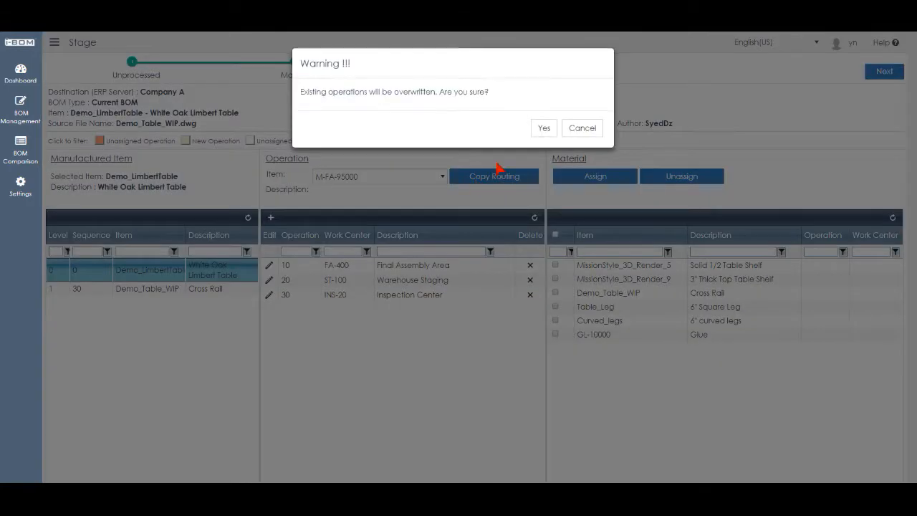
click(544, 129)
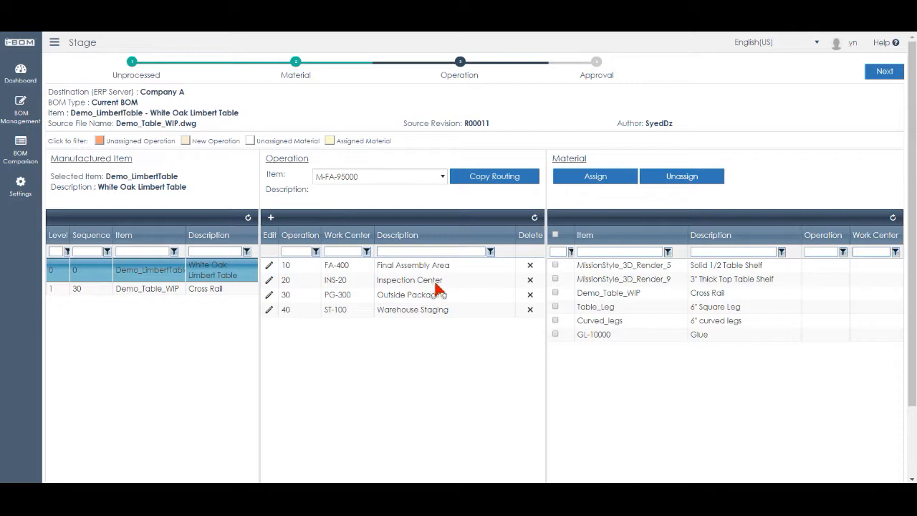
Assign all of Demo_LimbertTable's materials to operation 20, Inspection Center
click(436, 282)
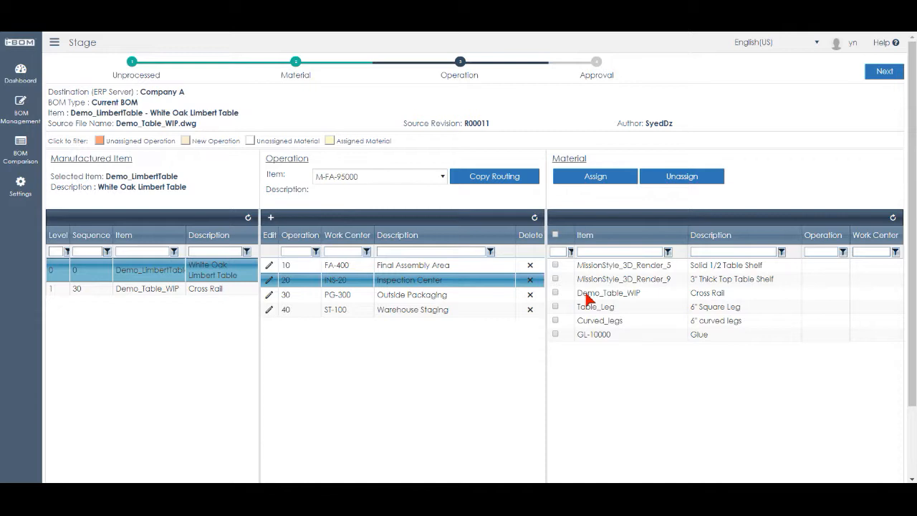
click(555, 236)
click(587, 178)
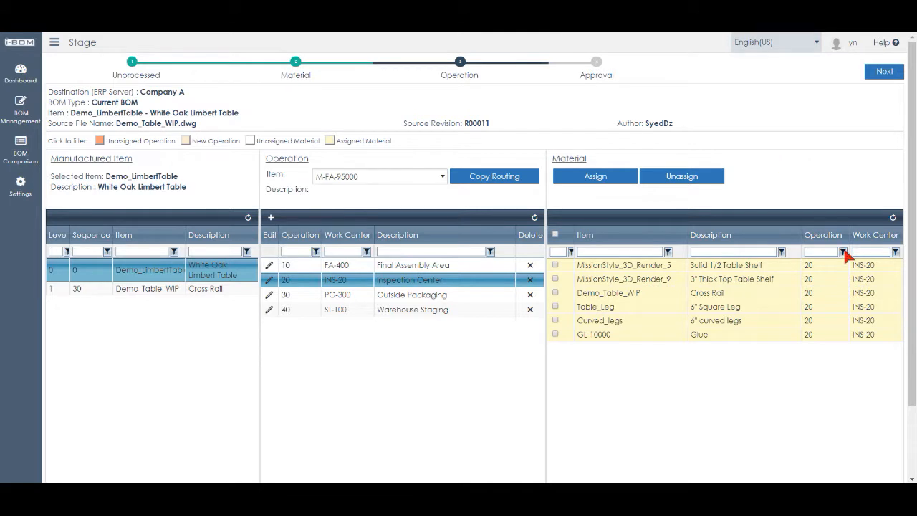
Advance the BOM to the Approval stage and display its operations for both manufactured items
drag(885, 333, 905, 344)
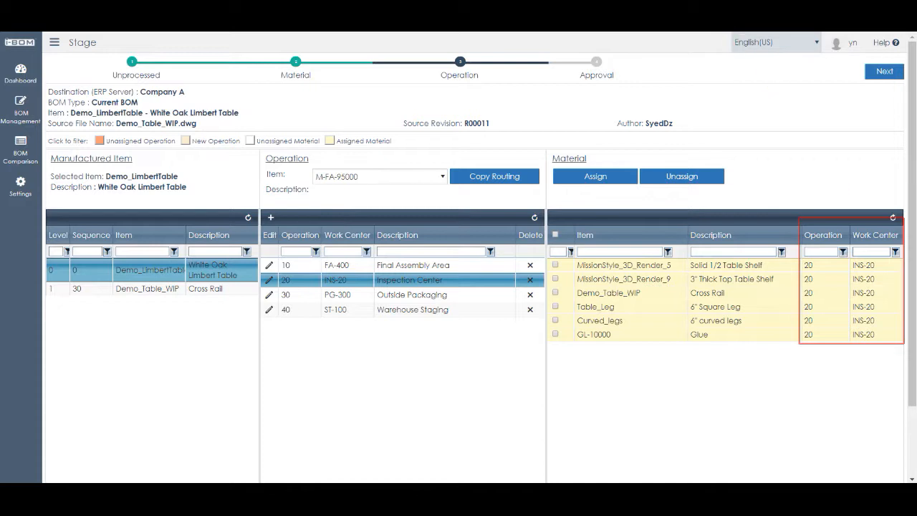
key(Escape)
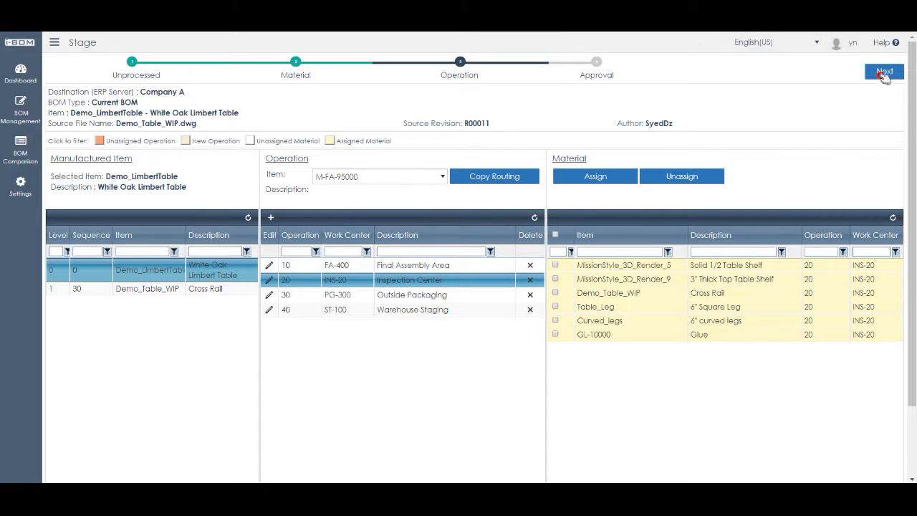
click(884, 74)
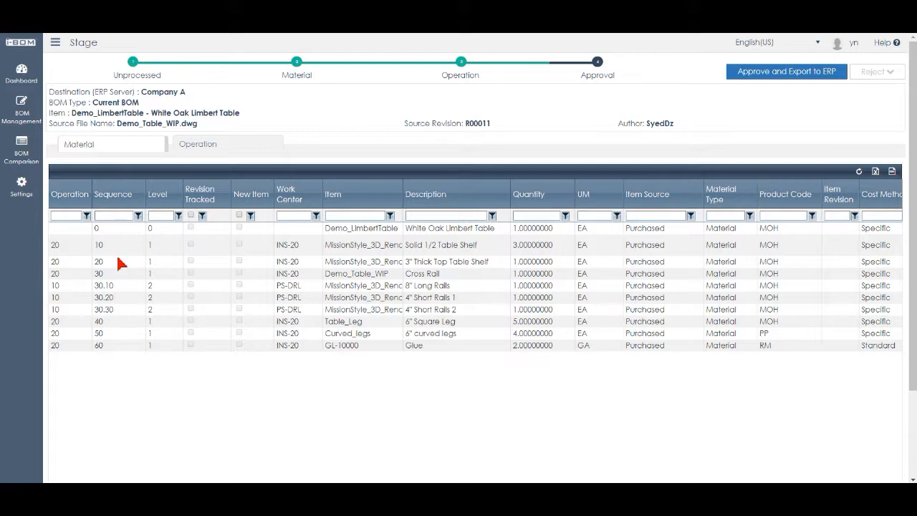
click(218, 150)
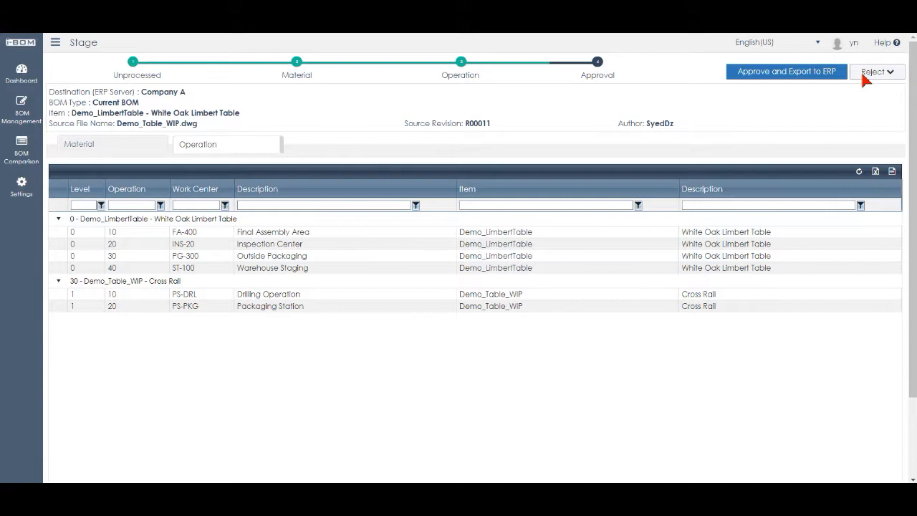
Try to reject the BOM with its status changed back to Operation, leaving the reason blank and the default assignee
click(863, 76)
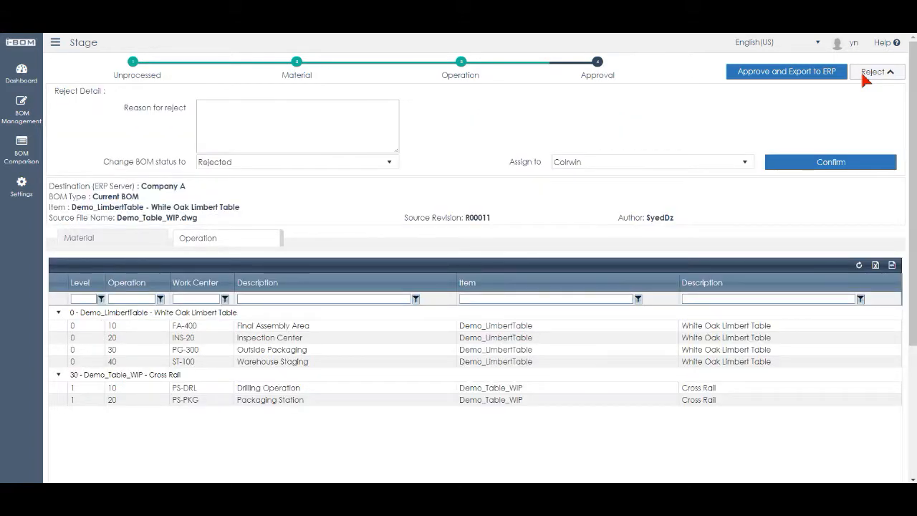
click(301, 123)
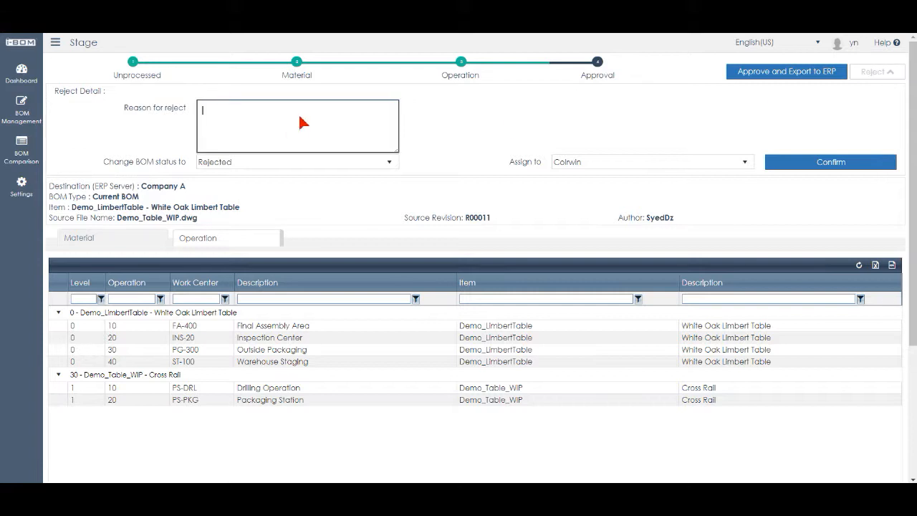
click(267, 161)
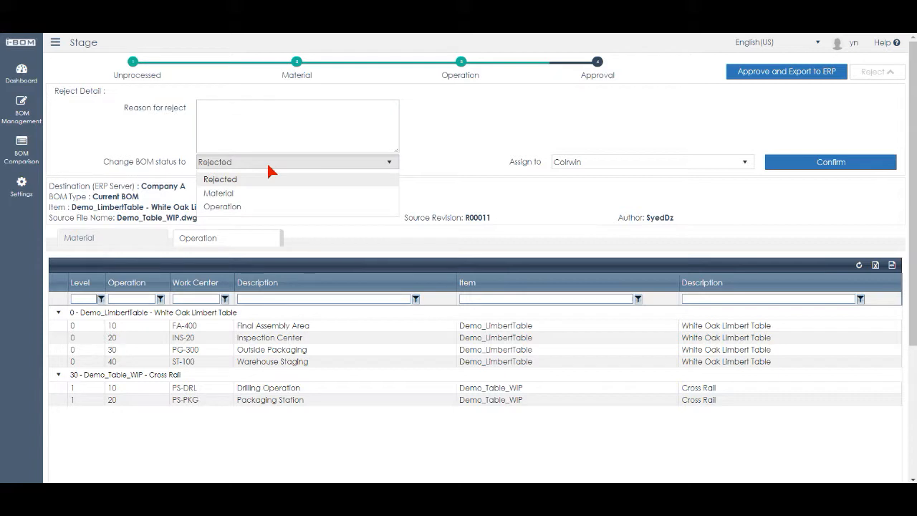
click(259, 207)
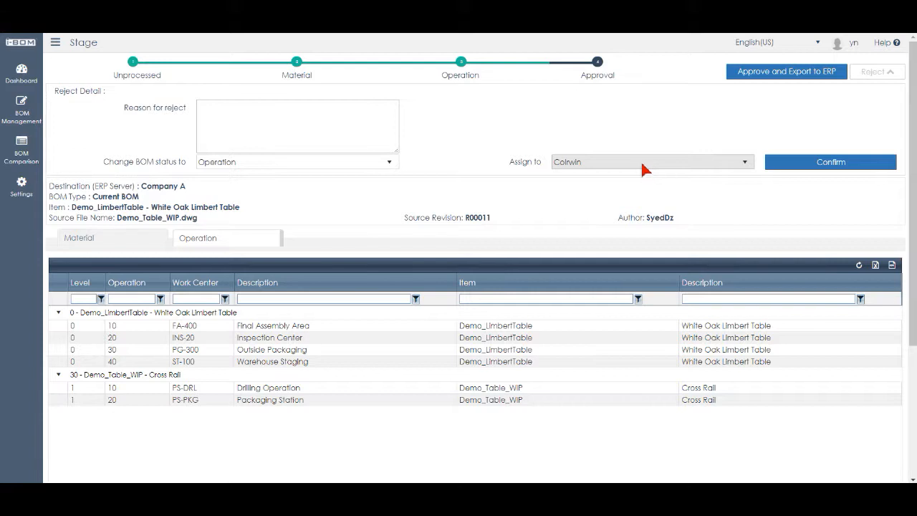
click(802, 164)
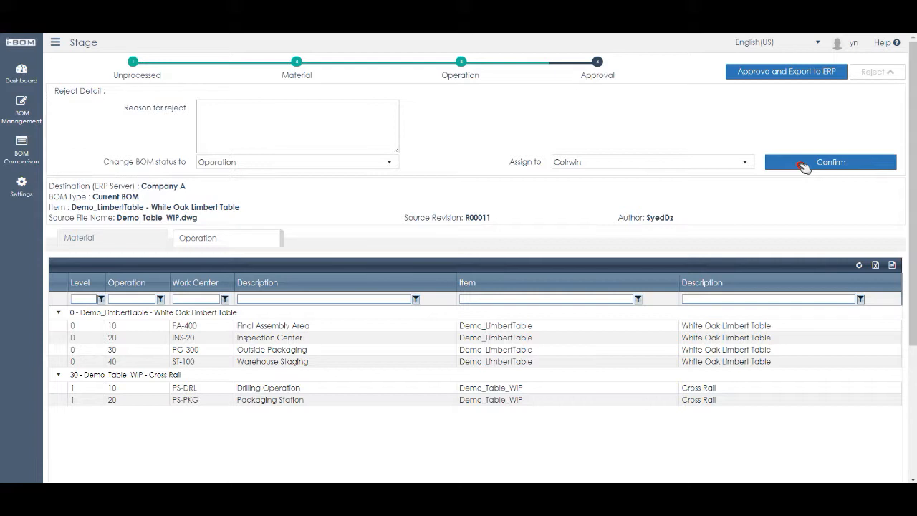
Approve the Demo_LimbertTable BOM and export it to the ERP
click(813, 73)
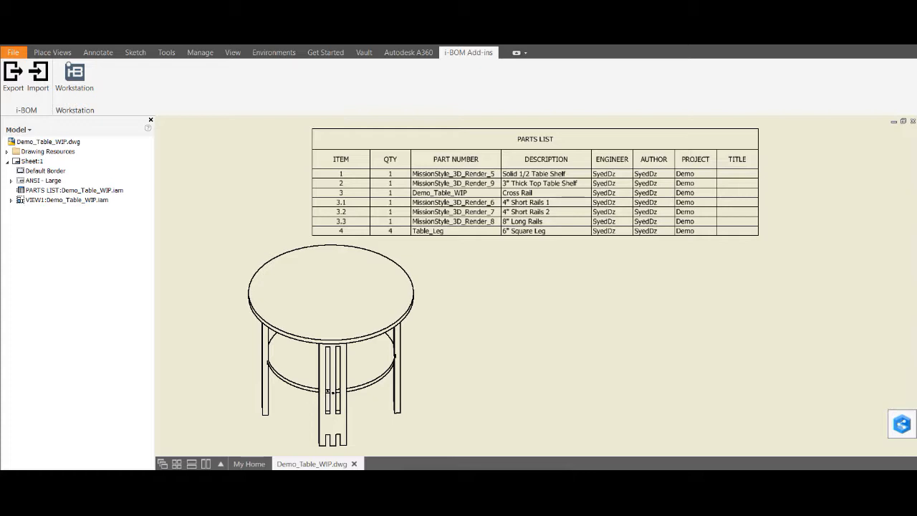
In Inventor, start importing CAD properties from i-BOM for Demo_Table_WIP.dwg and compare the i-BOM and CAD values, including the titles
click(40, 75)
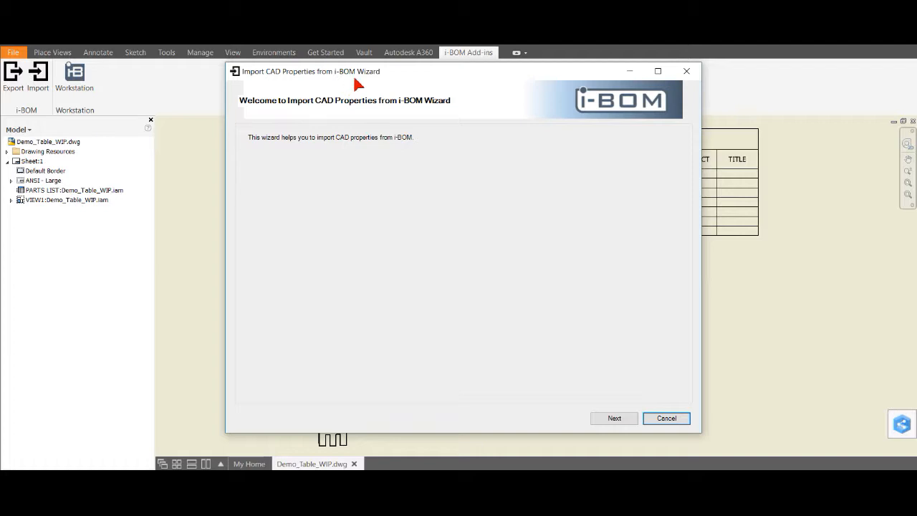
click(604, 422)
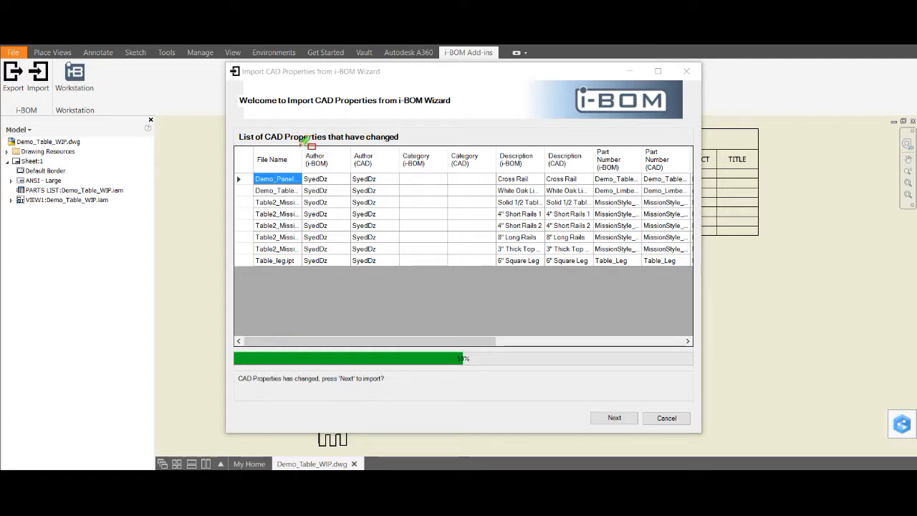
mouse_move(301, 146)
mouse_down()
mouse_move(396, 173)
mouse_move(592, 173)
mouse_up()
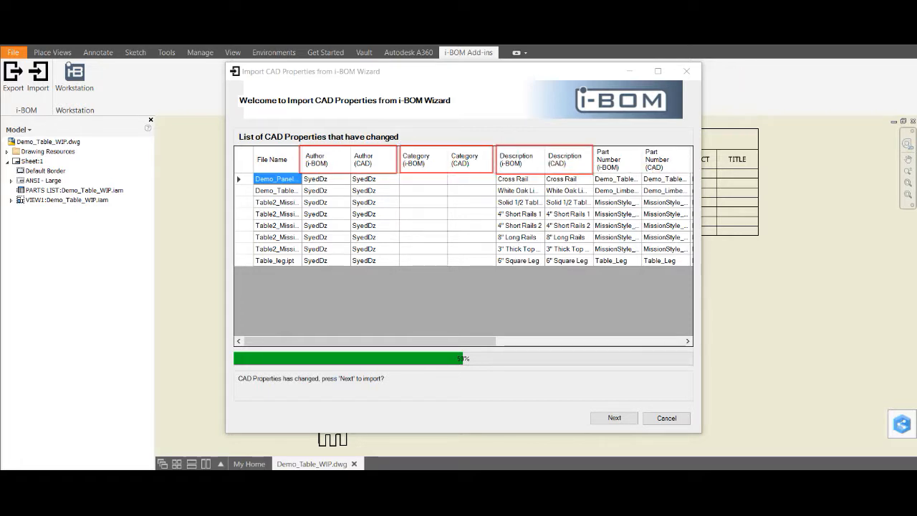
drag(466, 344, 666, 350)
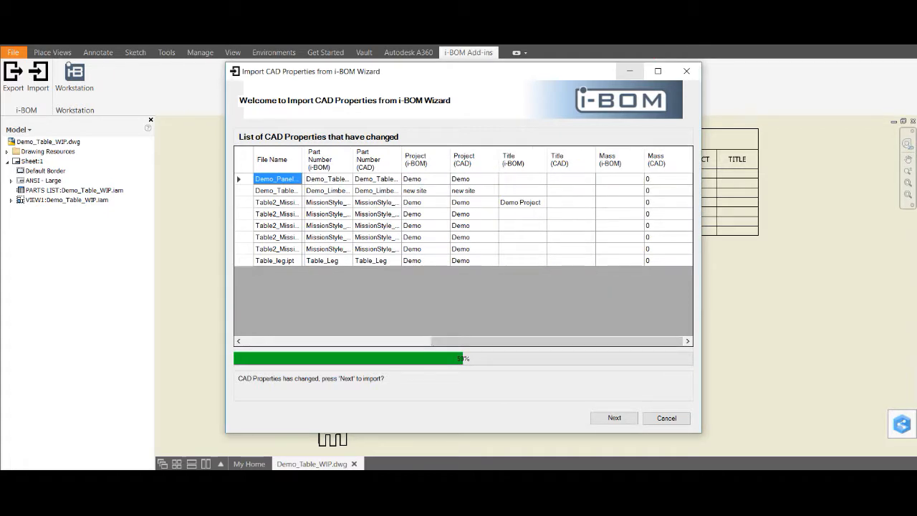
drag(494, 195, 598, 211)
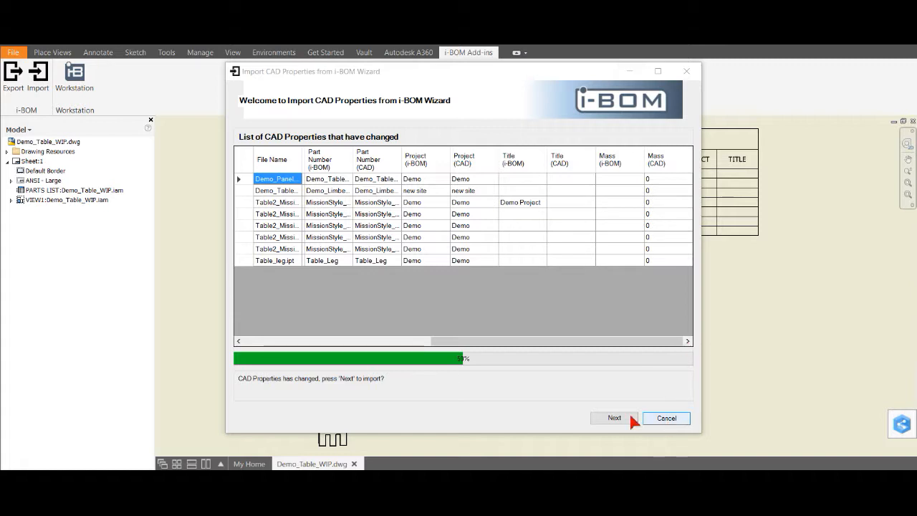
Import the changed CAD properties, finish the wizard, and save Demo_Table_WIP.dwg with its dependents
click(606, 421)
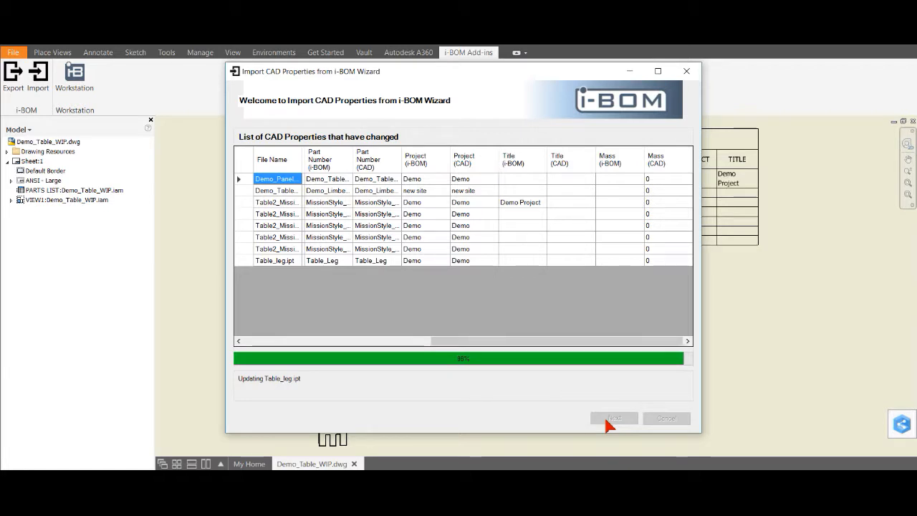
click(666, 419)
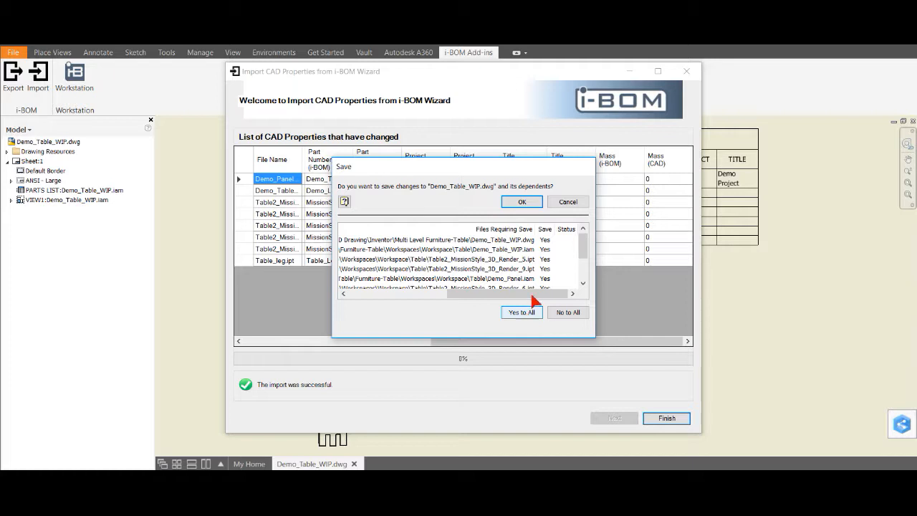
click(522, 202)
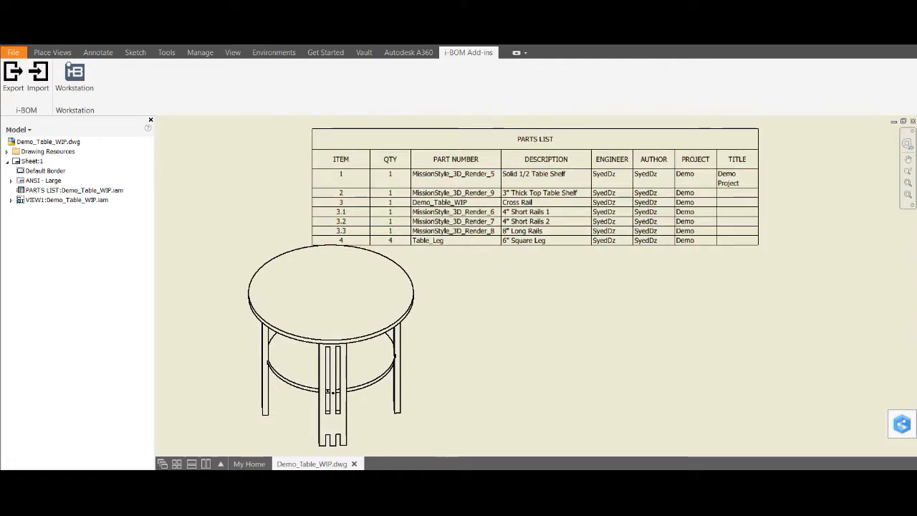
drag(713, 146, 764, 249)
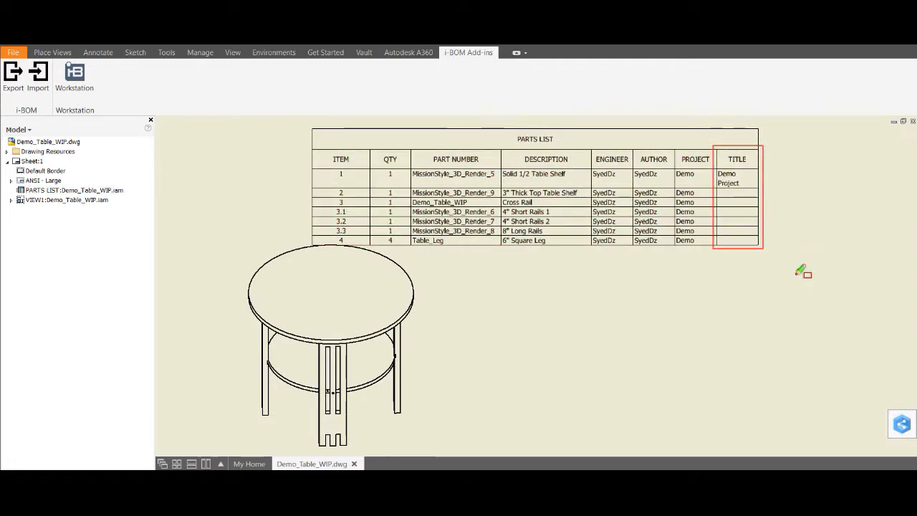